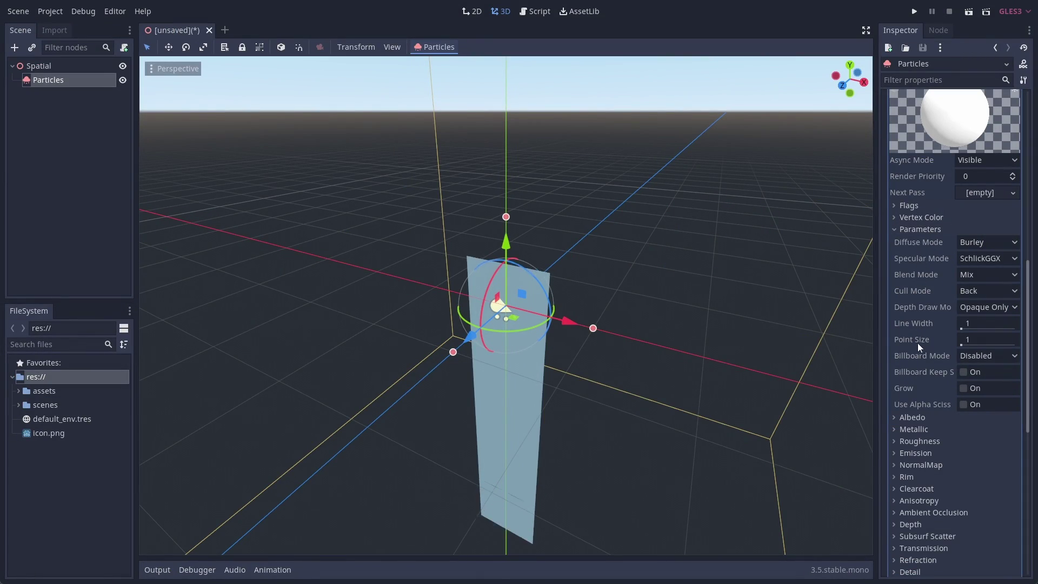
- Set the particle material's billboard mode to Particle Billboard and orbit around the result
{"action": "left_click", "coordinate": [974, 357]}
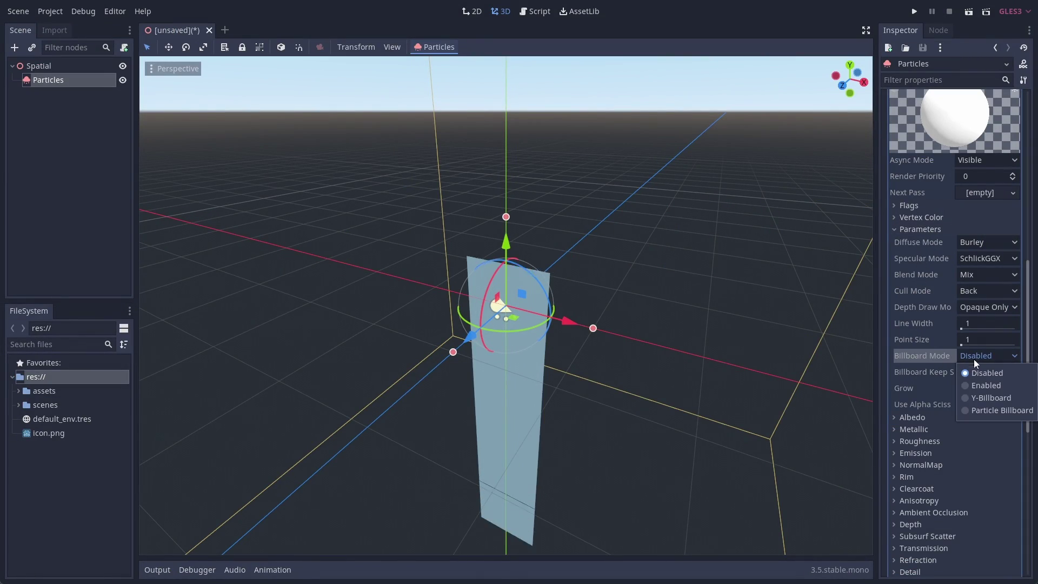
{"action": "left_click", "coordinate": [987, 411]}
{"action": "middle_click_drag", "start_coordinate": [854, 356], "coordinate": [613, 229]}
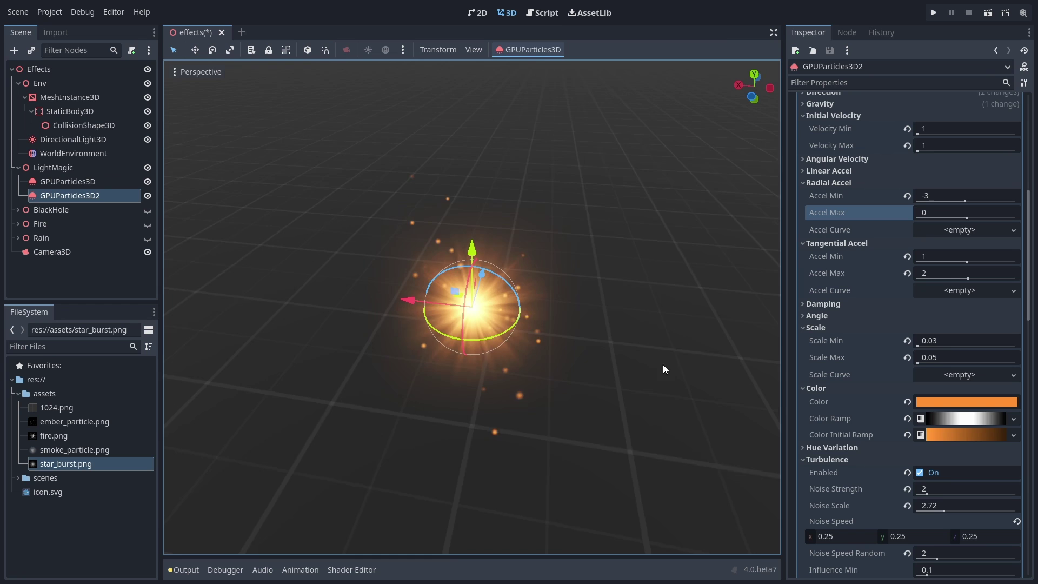
- Set the minimum radial acceleration of the GPUParticles3D2 emitter to -6
{"action": "middle_click_drag", "start_coordinate": [605, 319], "coordinate": [621, 292]}
{"action": "scroll", "coordinate": [622, 292], "scroll_direction": "up", "scroll_amount": 1}
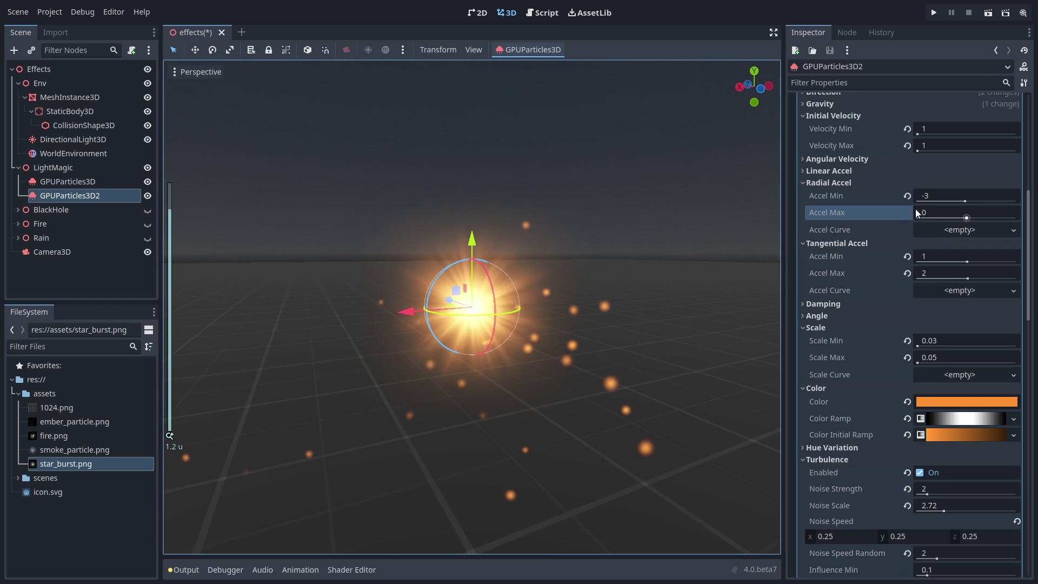
{"action": "left_click", "coordinate": [939, 197]}
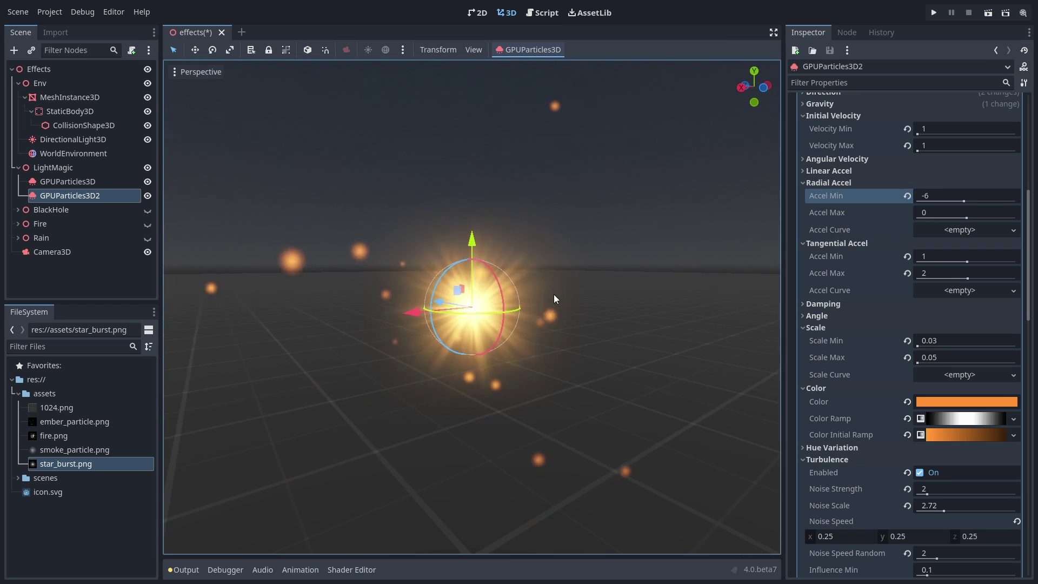
{"action": "scroll", "coordinate": [581, 326], "scroll_direction": "up", "scroll_amount": 2}
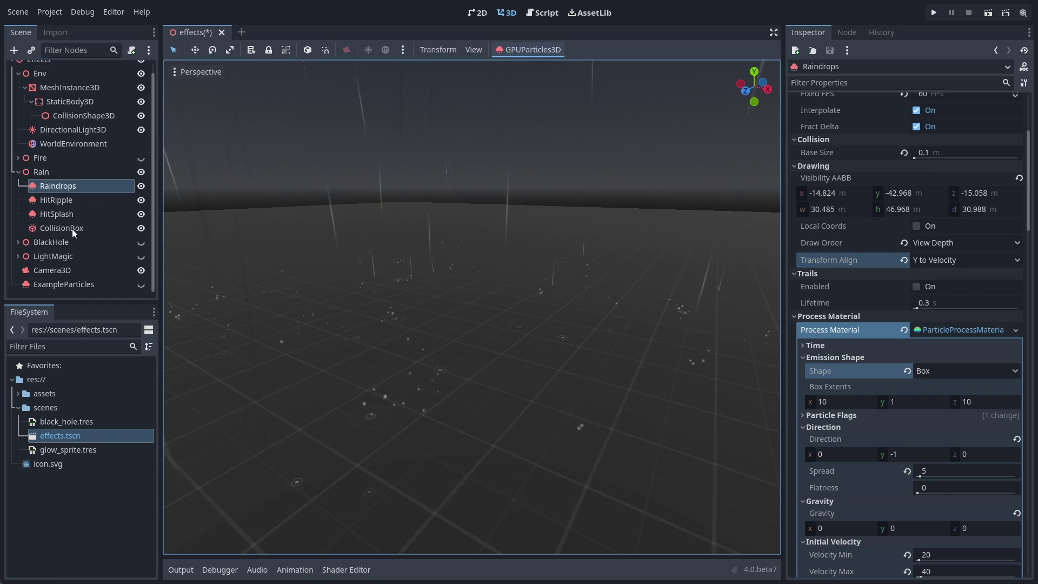
- Inspect the rain effect's CollisionBox, and expand the Time and Collision properties of ExampleParticles
{"action": "left_click", "coordinate": [72, 229]}
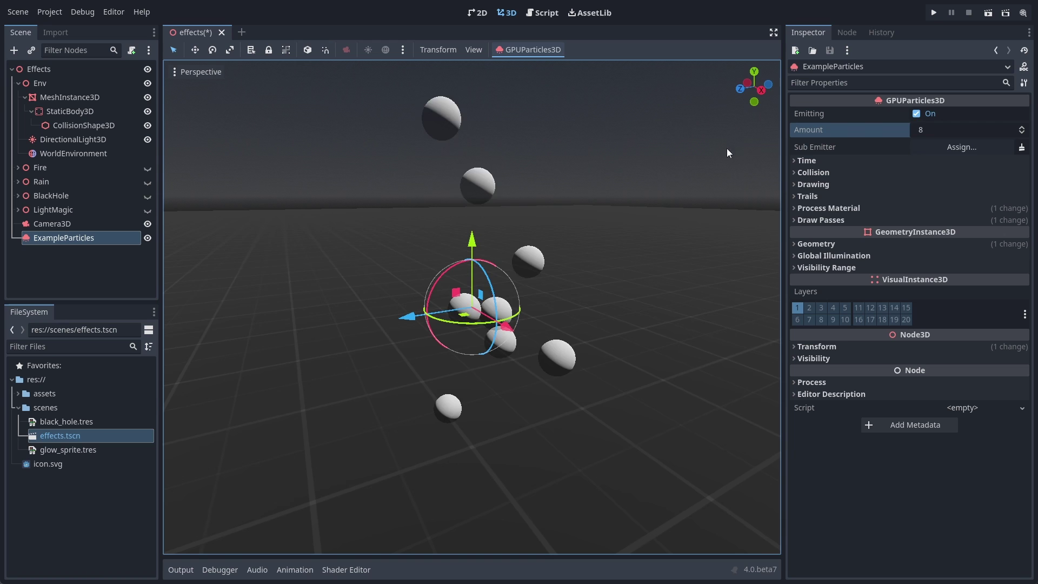
{"action": "left_click", "coordinate": [851, 159]}
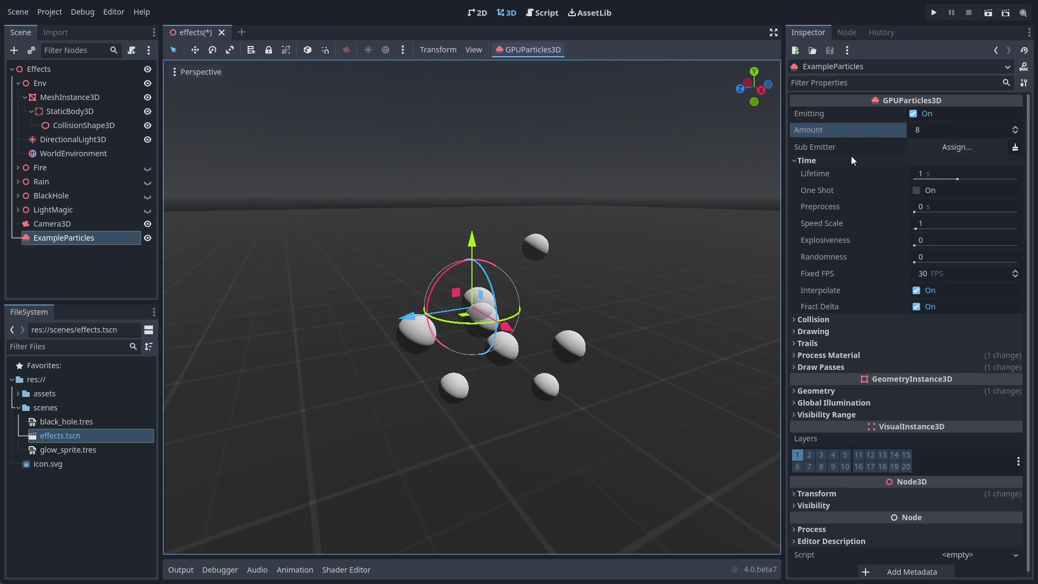
{"action": "left_click", "coordinate": [847, 320]}
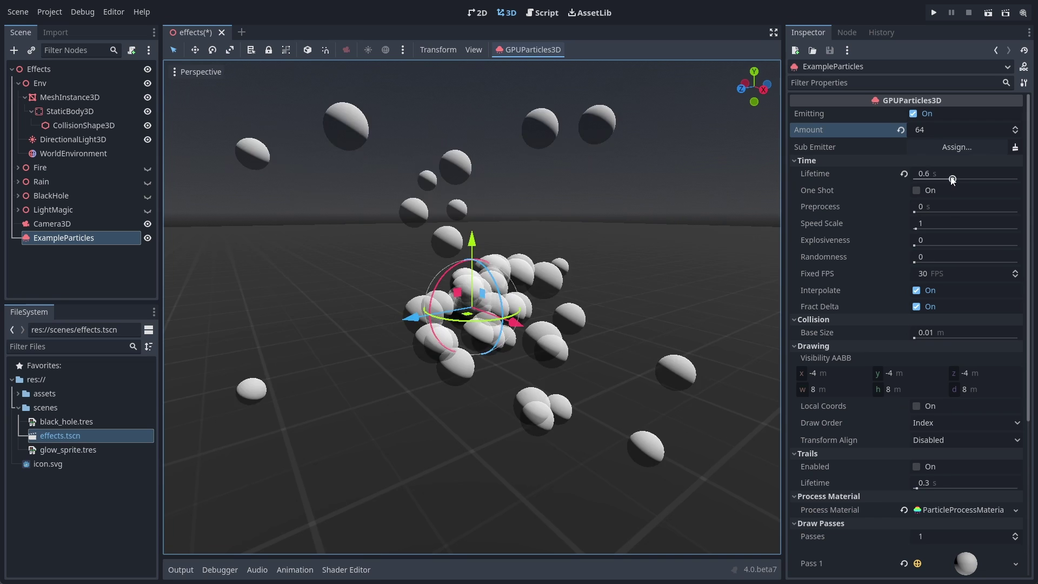
- Set the amount of ExampleParticles to 8 and its lifetime to 1 s
{"action": "mouse_move", "coordinate": [945, 179]}
{"action": "left_mouse_down"}
{"action": "mouse_move", "coordinate": [971, 183]}
{"action": "mouse_move", "coordinate": [955, 173]}
{"action": "left_mouse_up"}
{"action": "left_click", "coordinate": [951, 130]}
{"action": "type", "text": "8"}
{"action": "key", "text": "Return"}
{"action": "left_click", "coordinate": [955, 173]}
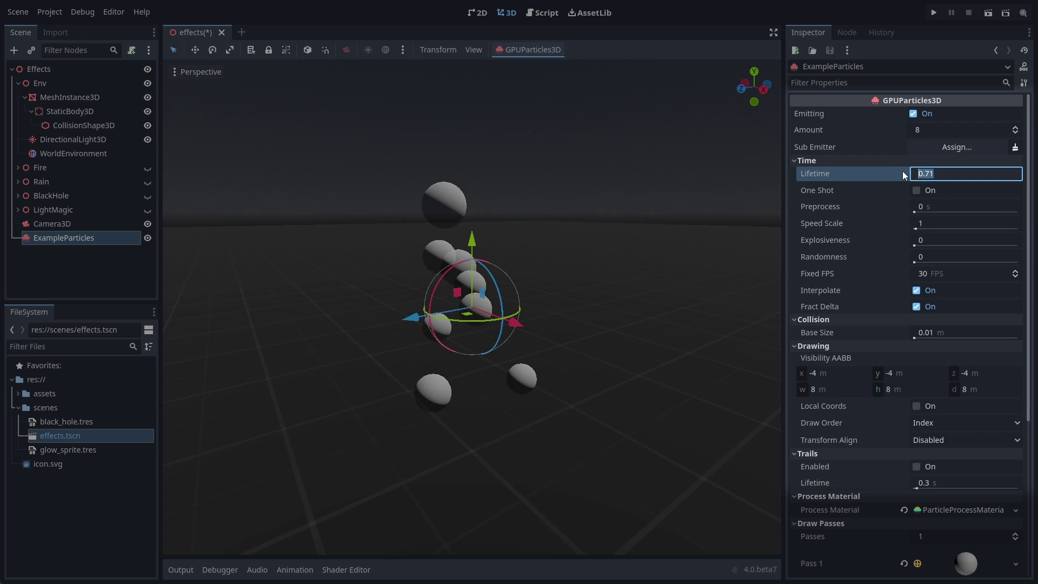
{"action": "type", "text": "1"}
{"action": "key", "text": "Return"}
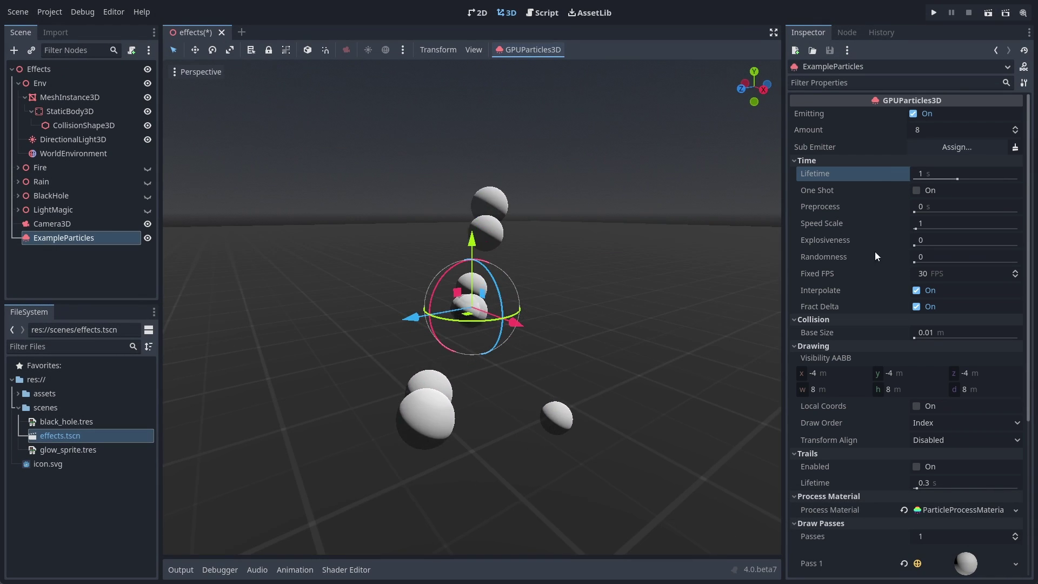
- Expand the process material of ExampleParticles and examine its direction, initial velocity and gravity settings
{"action": "scroll", "coordinate": [859, 295], "scroll_direction": "down", "scroll_amount": 3}
{"action": "left_click", "coordinate": [954, 329]}
{"action": "scroll", "coordinate": [866, 281], "scroll_direction": "down", "scroll_amount": 2}
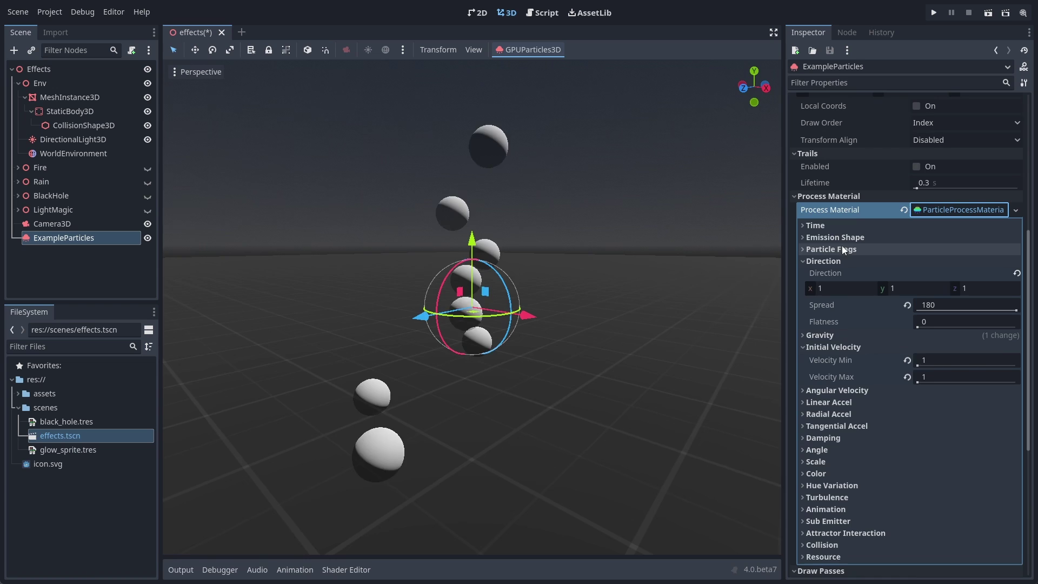
{"action": "scroll", "coordinate": [841, 240], "scroll_direction": "down", "scroll_amount": 2}
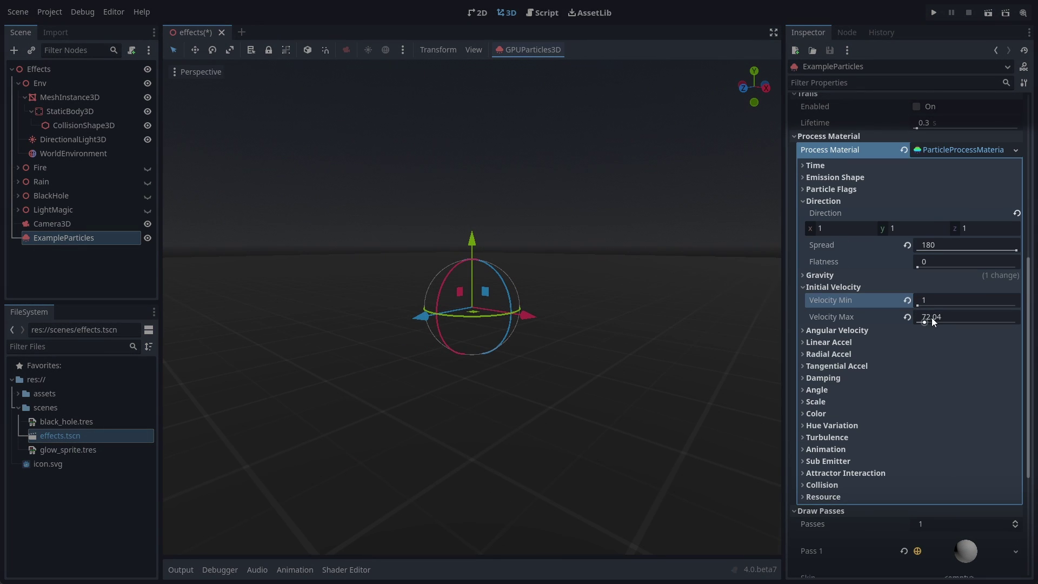
{"action": "left_click", "coordinate": [848, 287]}
{"action": "left_click", "coordinate": [834, 275]}
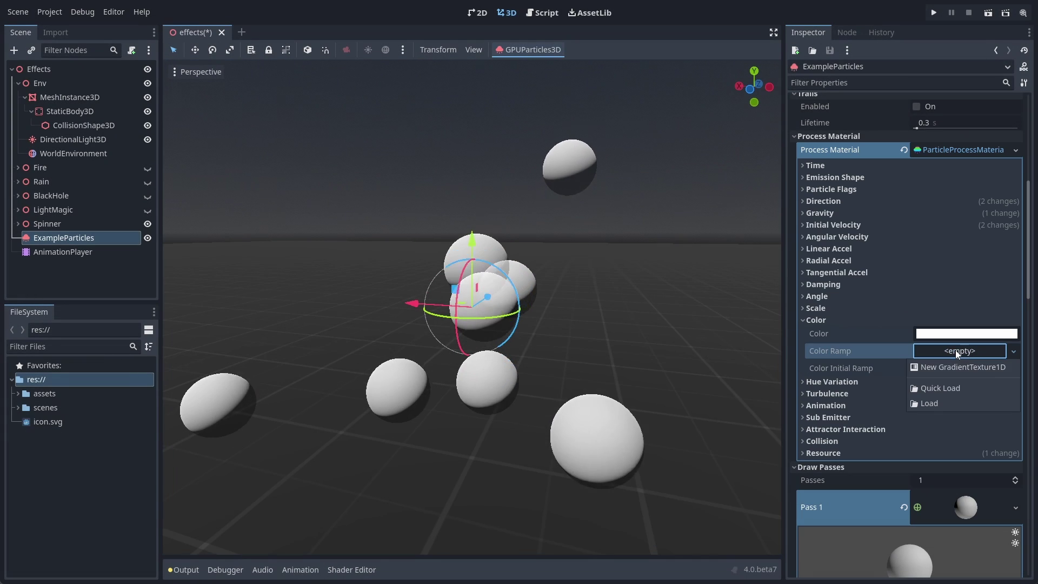
- Assign a new GradientTexture1D to the process material's Color Ramp and expand its gradient
{"action": "left_click", "coordinate": [955, 350]}
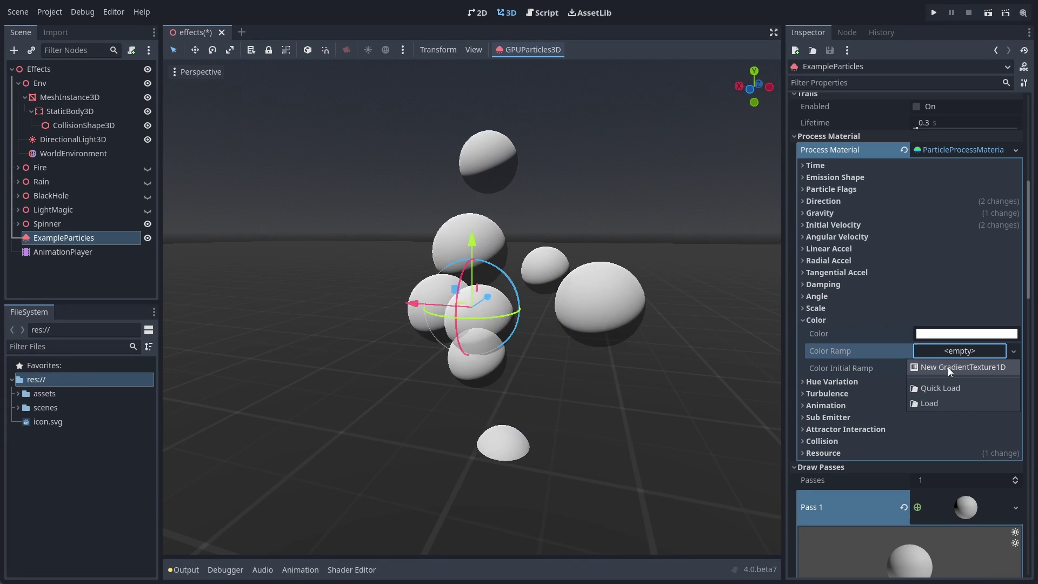
{"action": "left_click", "coordinate": [948, 368]}
{"action": "left_click", "coordinate": [948, 349]}
{"action": "left_click", "coordinate": [935, 368]}
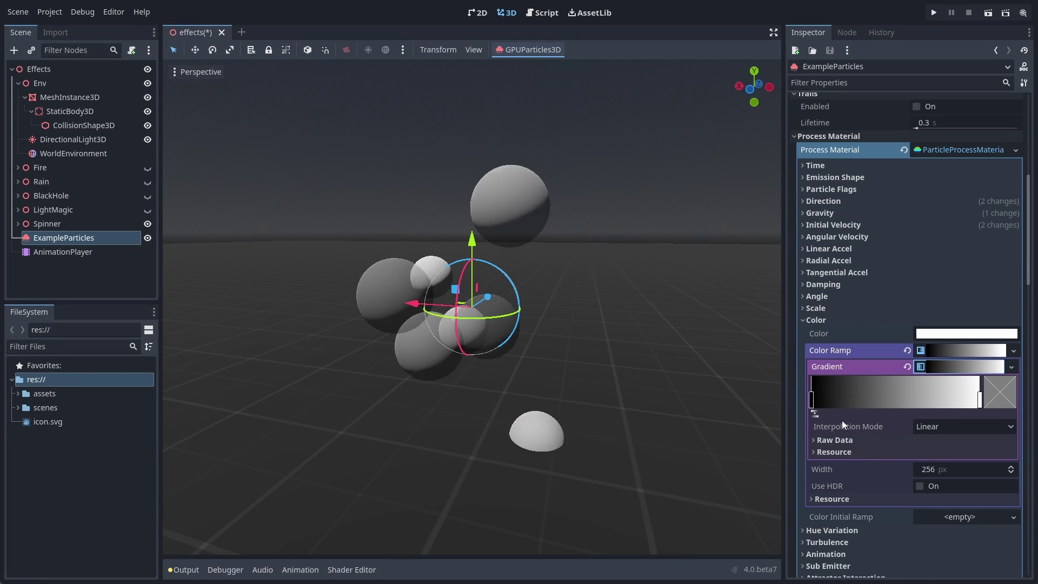
{"action": "left_click", "coordinate": [816, 319]}
- Assign a new BoxMesh to draw pass 1 of ExampleParticles
{"action": "left_click", "coordinate": [1016, 210]}
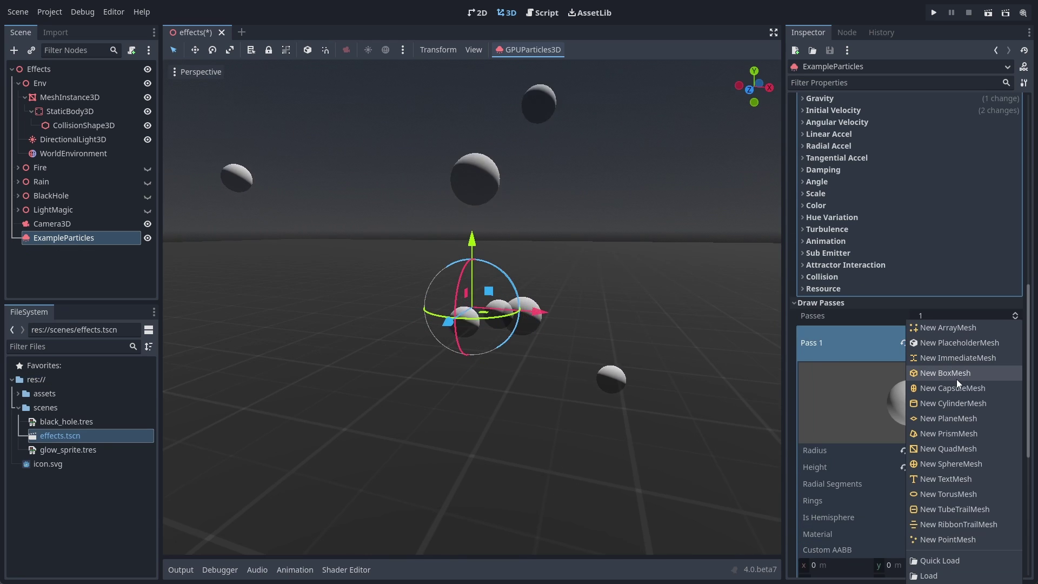
{"action": "left_click", "coordinate": [956, 378]}
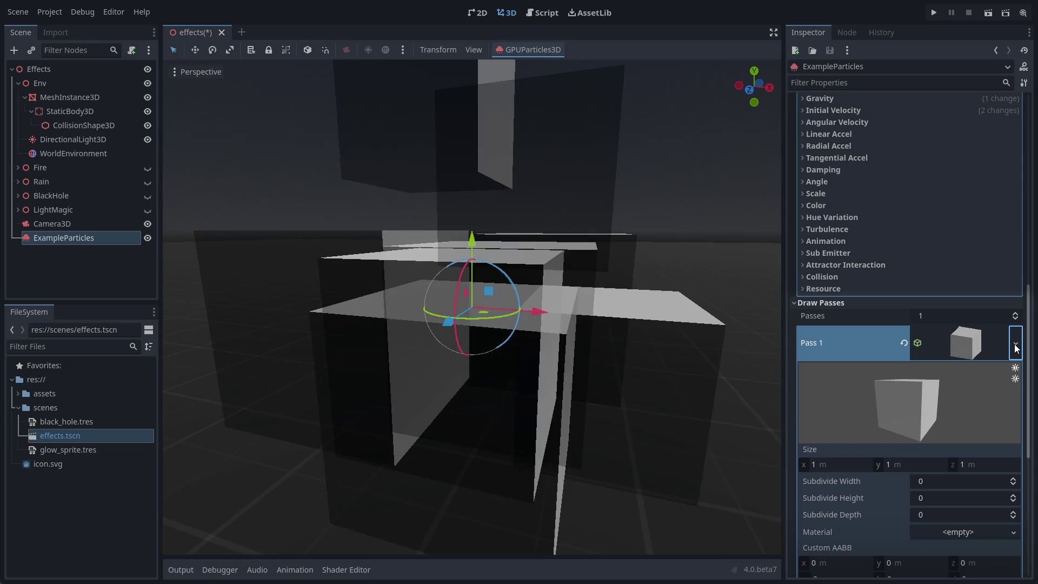
{"action": "left_click", "coordinate": [1015, 342]}
{"action": "left_click", "coordinate": [945, 374]}
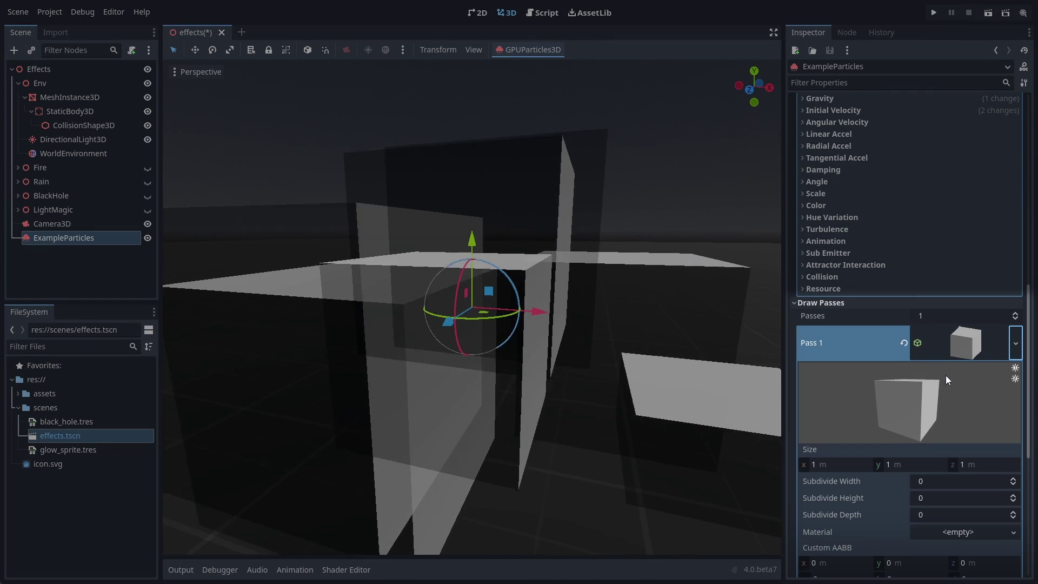
- Try a new SphereMesh and a new QuadMesh as the mesh of draw pass 1
{"action": "left_click", "coordinate": [1014, 343]}
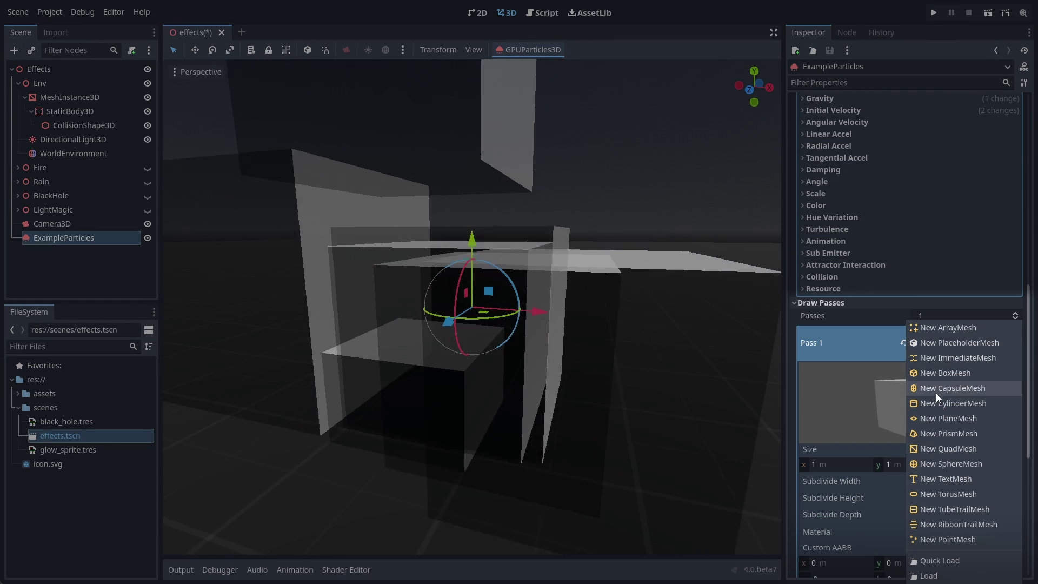
{"action": "left_click", "coordinate": [926, 464]}
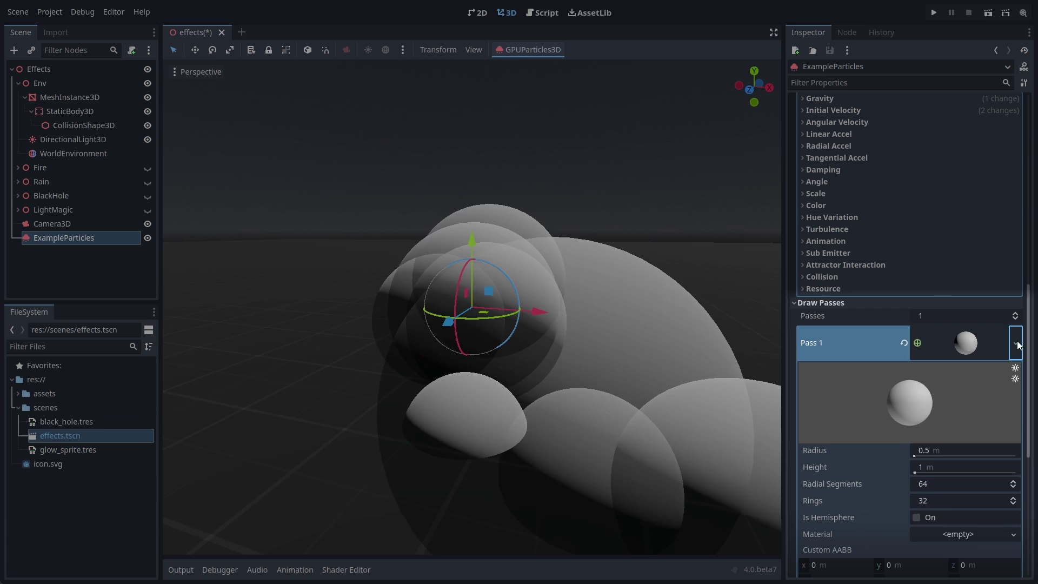
{"action": "left_click", "coordinate": [1015, 342]}
{"action": "left_click", "coordinate": [947, 449]}
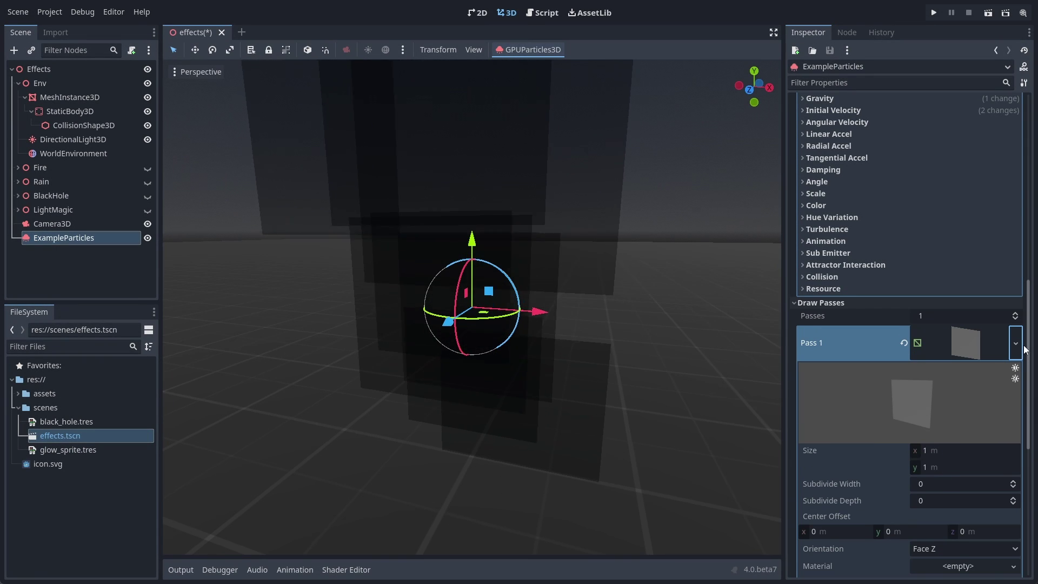
- Assign a new SphereMesh to draw pass 1 and expand the mesh's properties
{"action": "left_click", "coordinate": [1014, 343]}
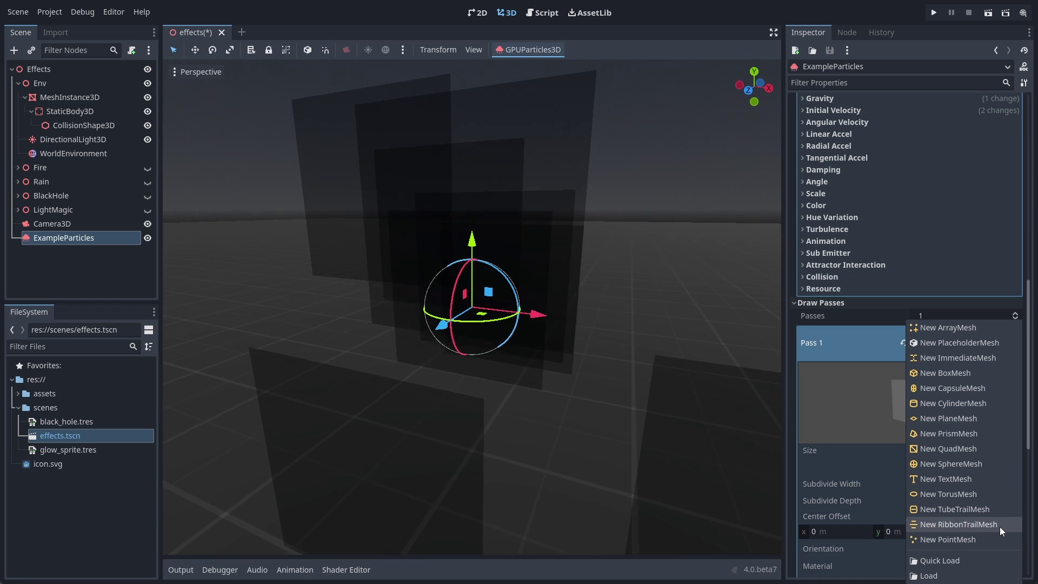
{"action": "left_click", "coordinate": [995, 464]}
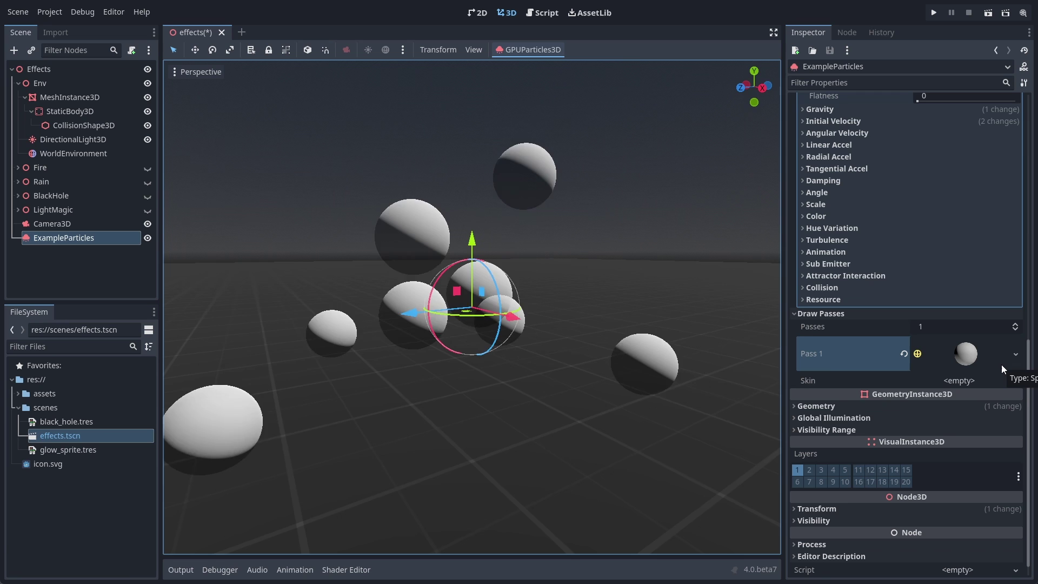
{"action": "left_click", "coordinate": [966, 353]}
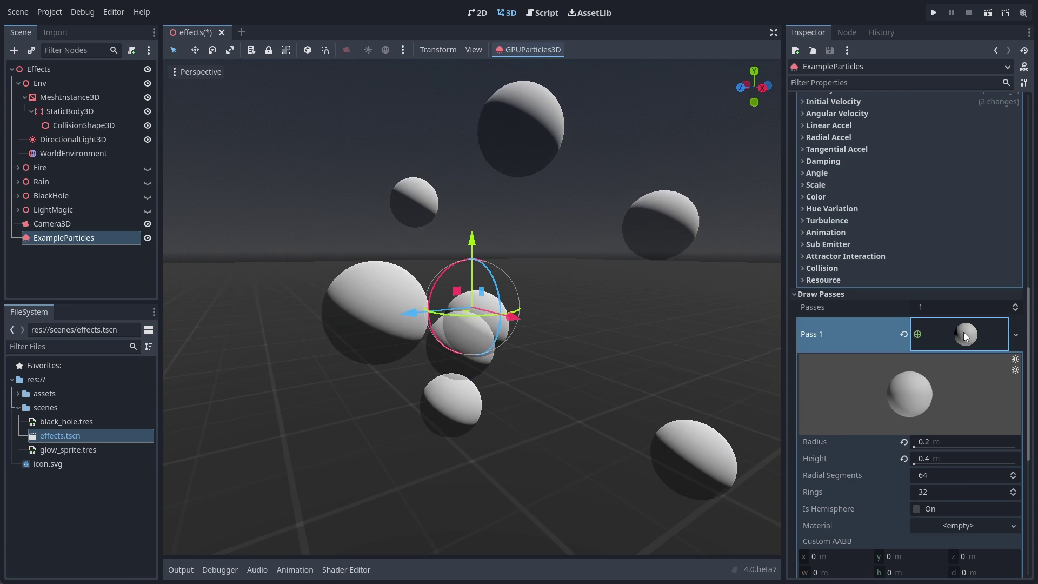
- Examine the material types available for the sphere mesh, leaving its Material empty
{"action": "scroll", "coordinate": [906, 343], "scroll_direction": "down", "scroll_amount": 4}
{"action": "left_click", "coordinate": [972, 345]}
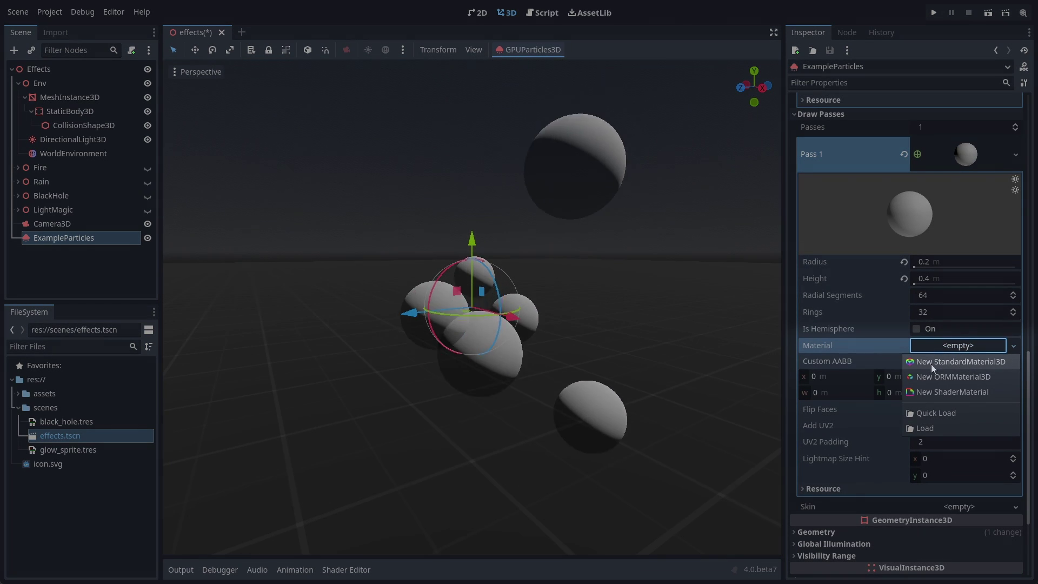
{"action": "left_click", "coordinate": [961, 347]}
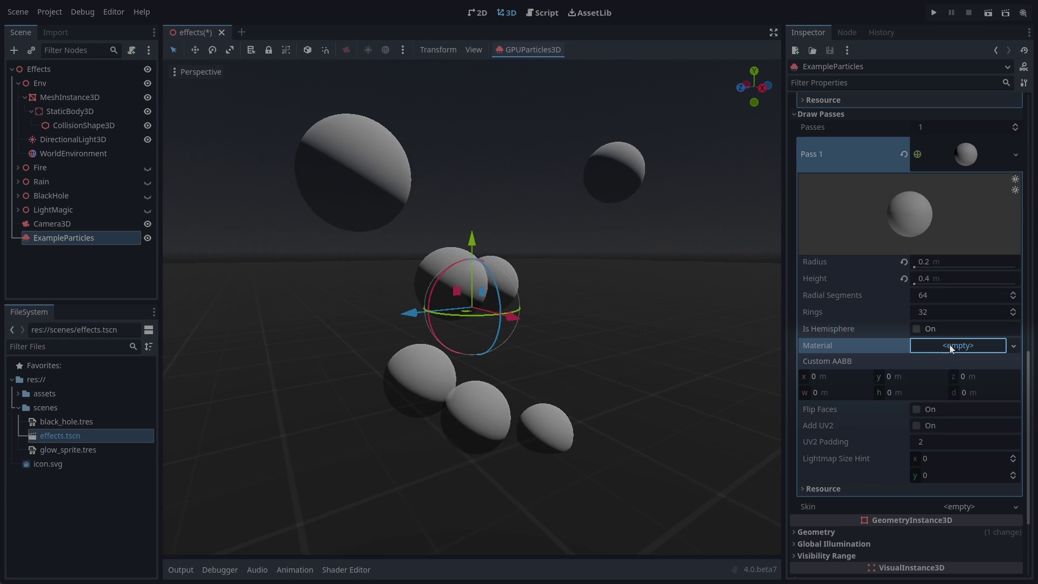
{"action": "left_click", "coordinate": [950, 345]}
{"action": "left_click", "coordinate": [966, 347]}
- Change the albedo color of the Material Override on ExampleParticles to a light pink
{"action": "scroll", "coordinate": [897, 351], "scroll_direction": "down", "scroll_amount": 4}
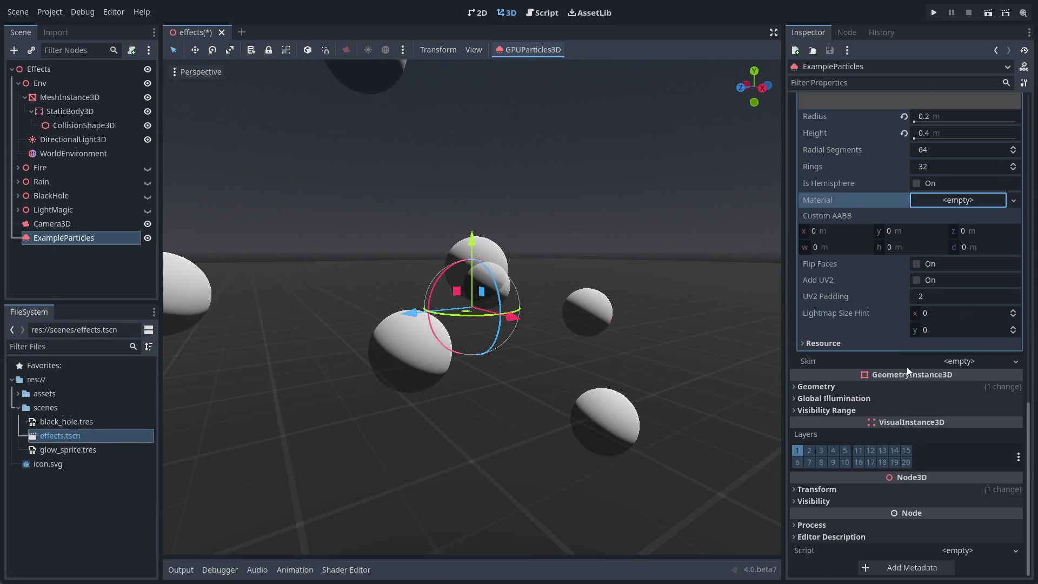
{"action": "left_click", "coordinate": [878, 386]}
{"action": "scroll", "coordinate": [919, 405], "scroll_direction": "down", "scroll_amount": 2}
{"action": "scroll", "coordinate": [957, 352], "scroll_direction": "down", "scroll_amount": 2}
{"action": "left_click", "coordinate": [967, 285]}
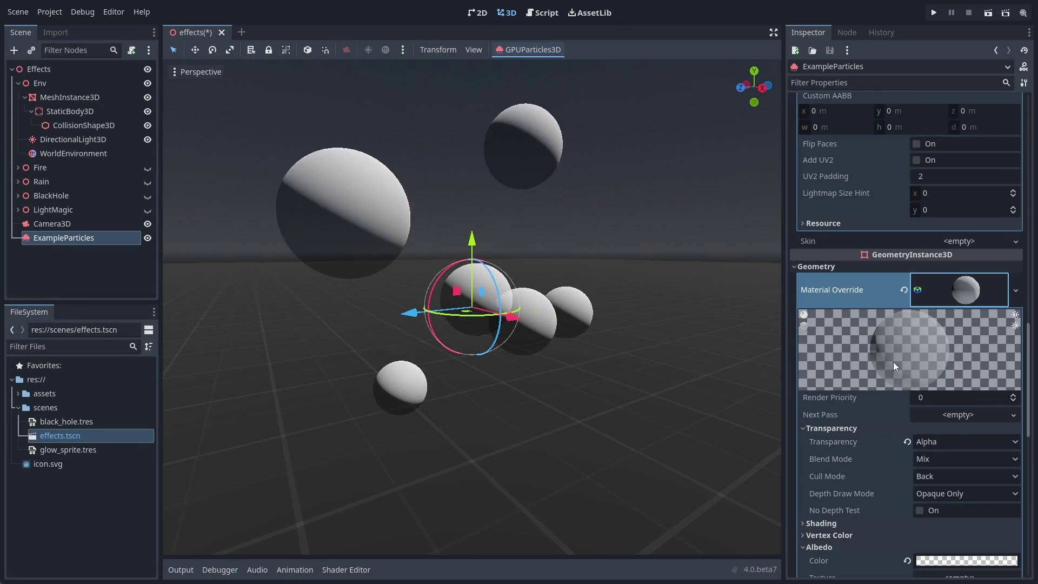
{"action": "scroll", "coordinate": [886, 367], "scroll_direction": "down", "scroll_amount": 5}
{"action": "left_click", "coordinate": [940, 382]}
{"action": "left_click", "coordinate": [941, 130]}
{"action": "left_click", "coordinate": [675, 258]}
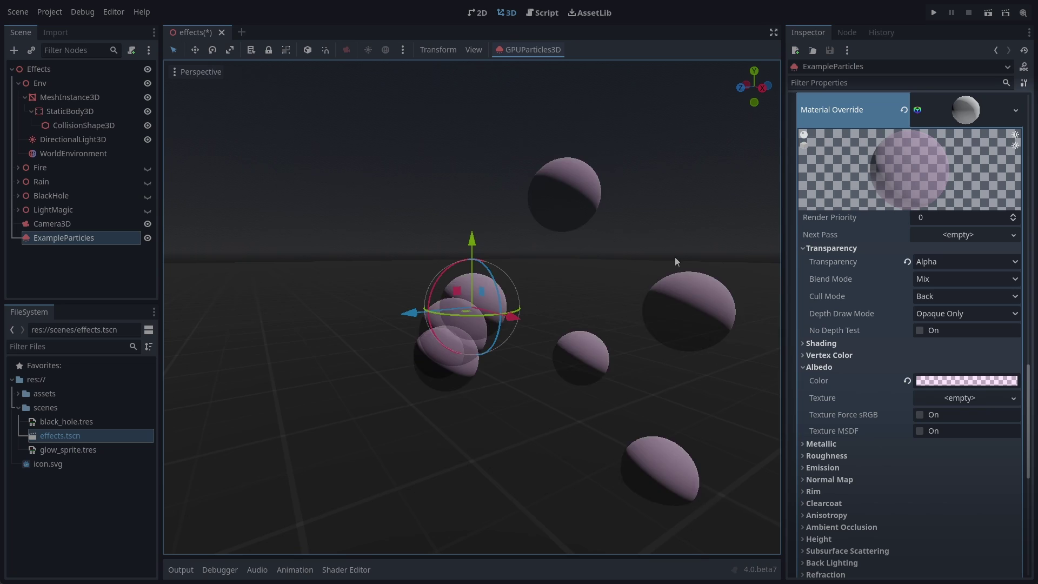
- View the fire effect from several angles, select its Fire emitter and switch its Light off and on again
{"action": "middle_click_drag", "start_coordinate": [636, 290], "coordinate": [678, 306]}
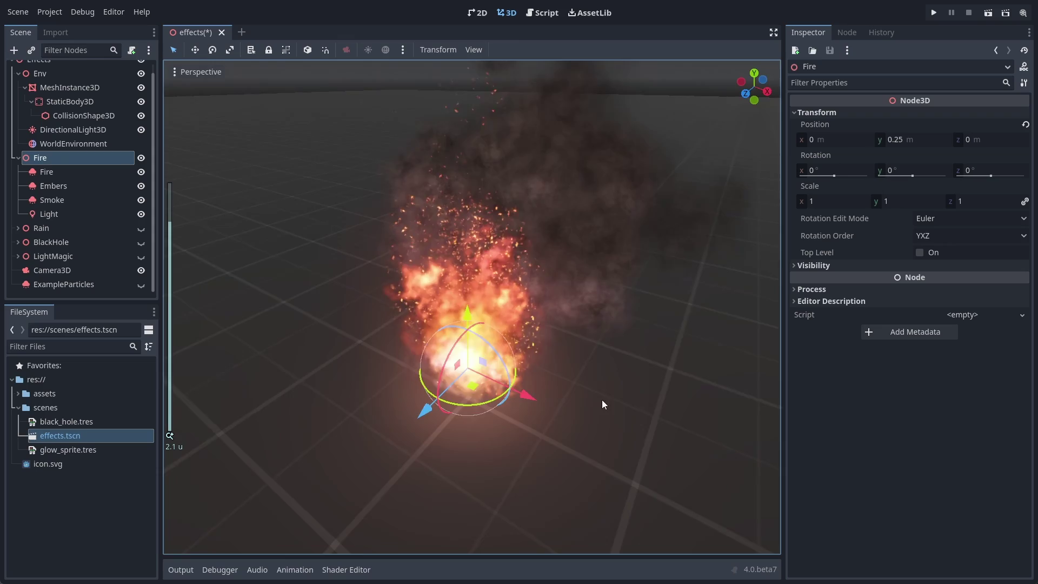
{"action": "middle_click_drag", "start_coordinate": [471, 385], "coordinate": [651, 394]}
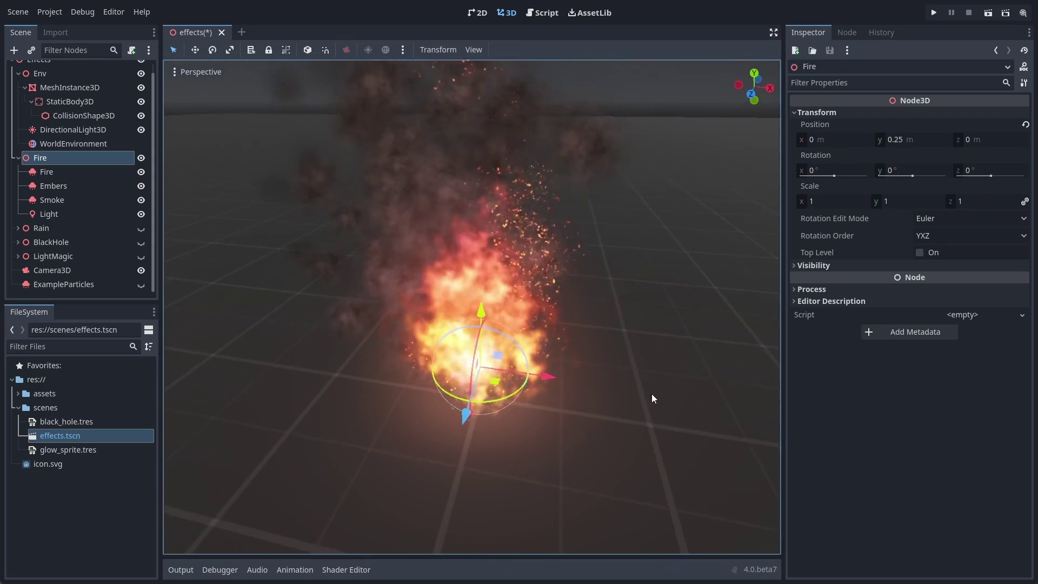
{"action": "left_click", "coordinate": [135, 172]}
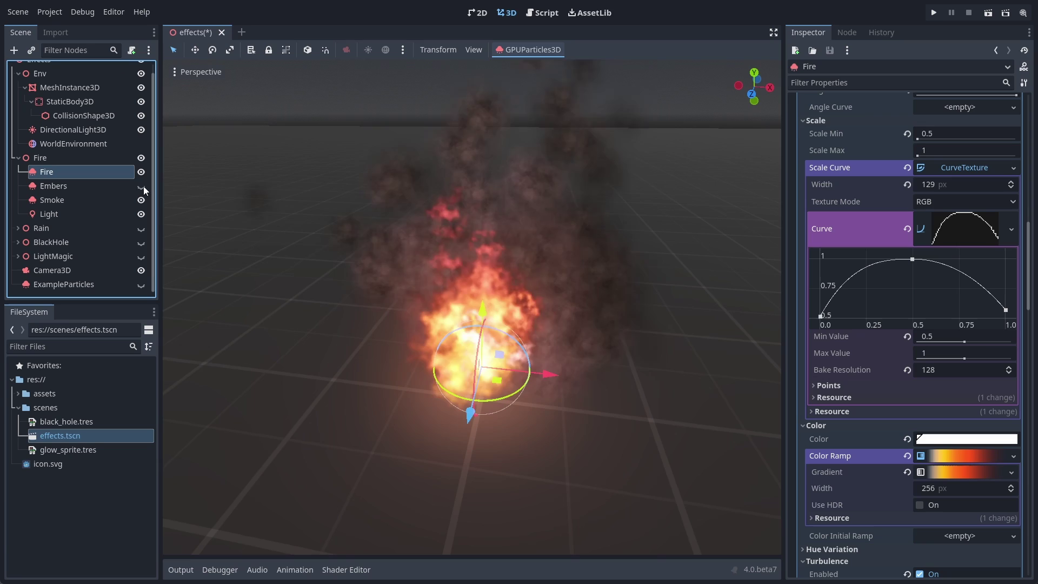
{"action": "left_click", "coordinate": [141, 215]}
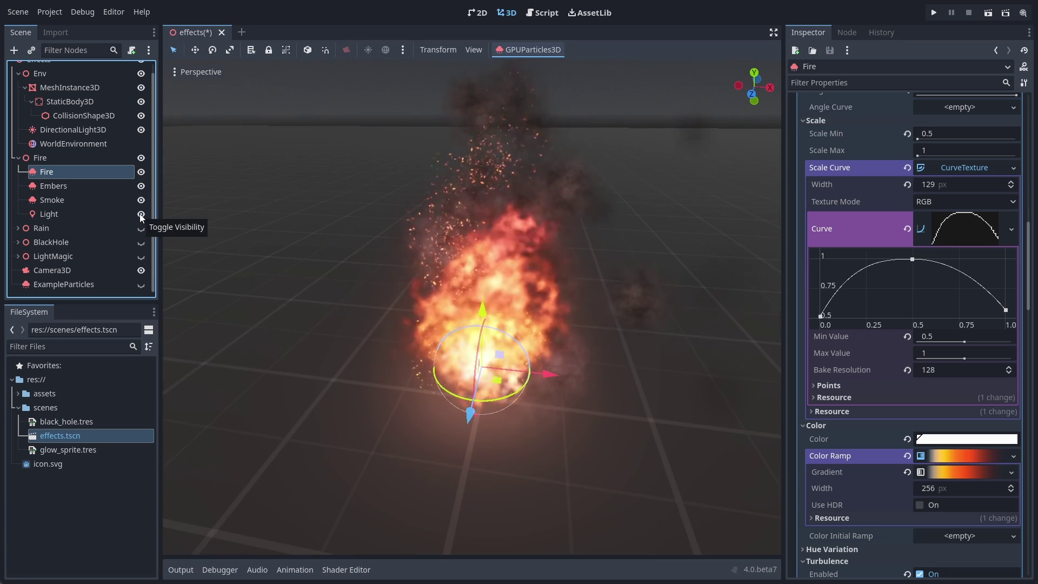
{"action": "left_click", "coordinate": [141, 214]}
- Hide the Smoke and Embers emitters to view the flames up close
{"action": "left_click", "coordinate": [142, 199]}
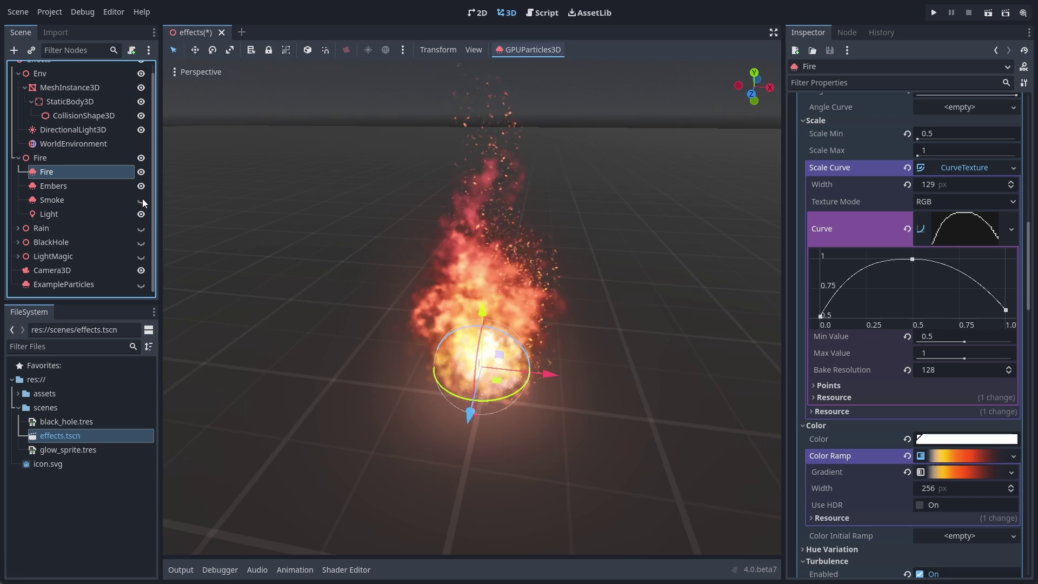
{"action": "left_click", "coordinate": [141, 185]}
{"action": "scroll", "coordinate": [375, 235], "scroll_direction": "up", "scroll_amount": 5}
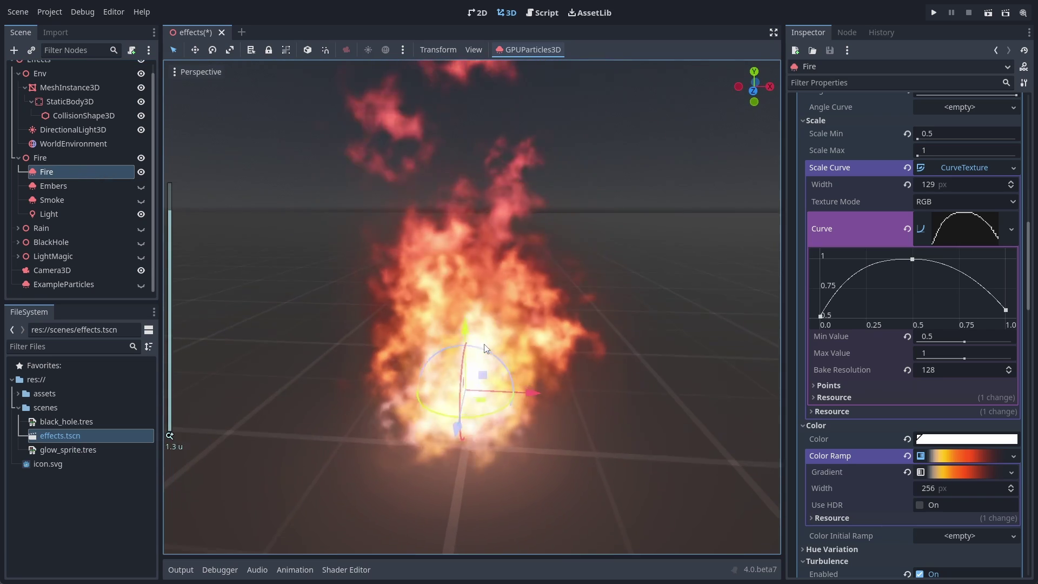
- Try a different vertical Gravity on the Fire emitter's process material and return its y value to 1
{"action": "scroll", "coordinate": [908, 271], "scroll_direction": "up", "scroll_amount": 10}
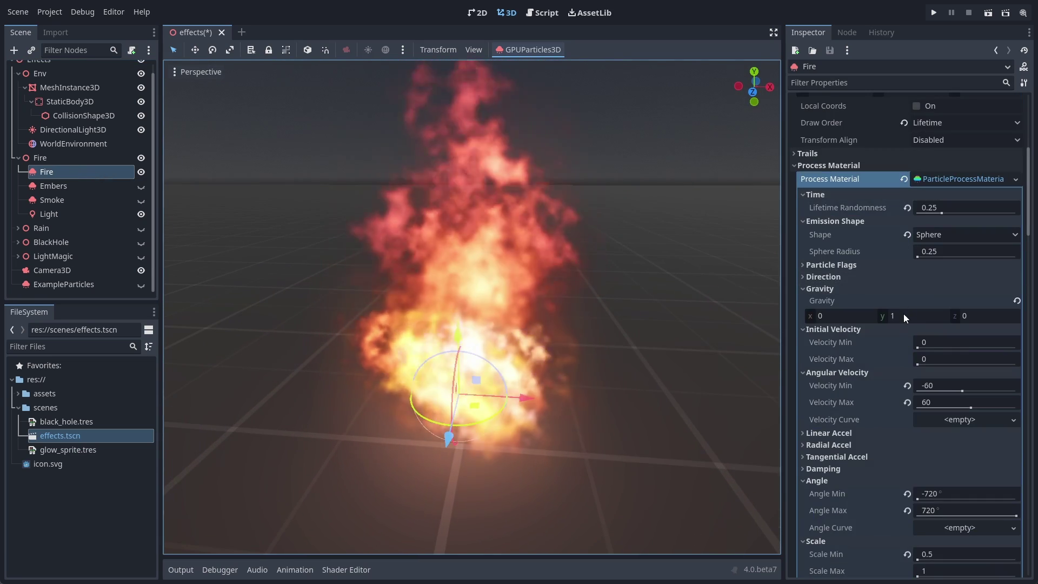
{"action": "mouse_move", "coordinate": [914, 316]}
{"action": "left_mouse_down"}
{"action": "mouse_move", "coordinate": [968, 315]}
{"action": "mouse_move", "coordinate": [902, 315]}
{"action": "left_mouse_up"}
{"action": "left_click", "coordinate": [921, 316]}
{"action": "type", "text": "1"}
{"action": "key", "text": "Return"}
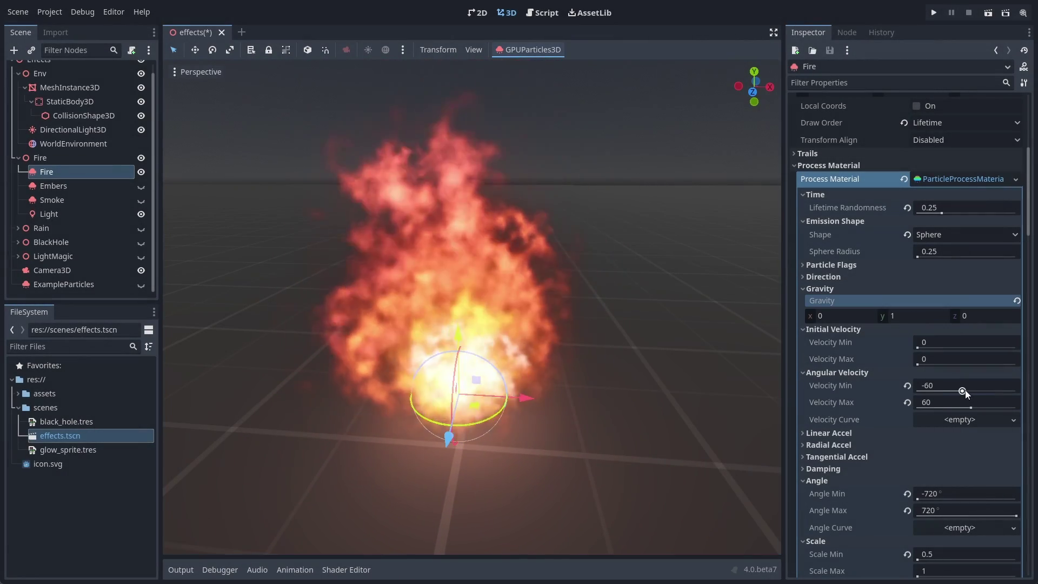
{"action": "left_click_drag", "start_coordinate": [964, 391], "coordinate": [982, 408]}
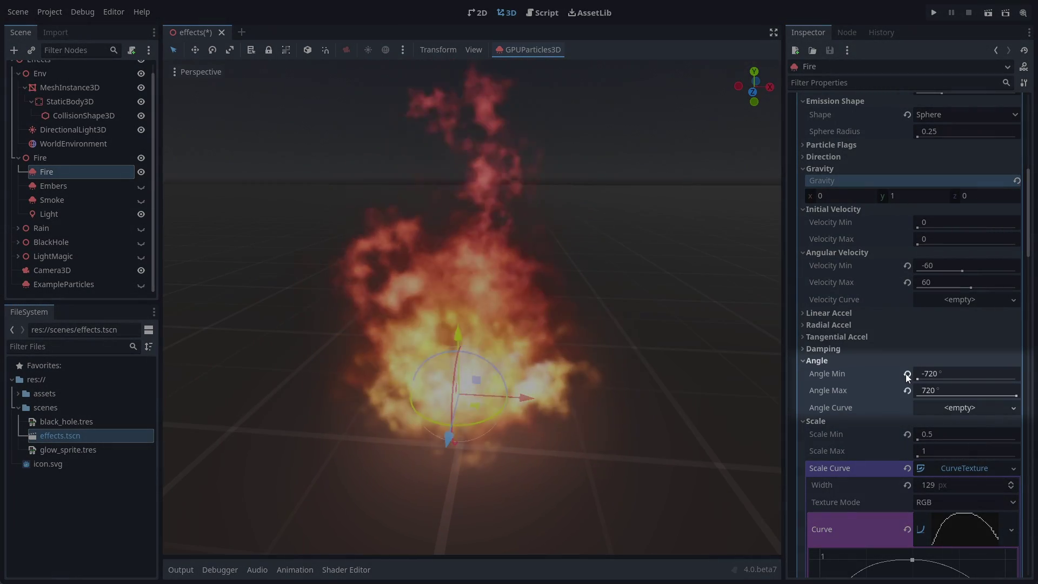
- Reset the Fire particles' Angle Min and Angle Max to 0 and undo both resets
{"action": "left_click", "coordinate": [907, 374]}
{"action": "left_click", "coordinate": [907, 390]}
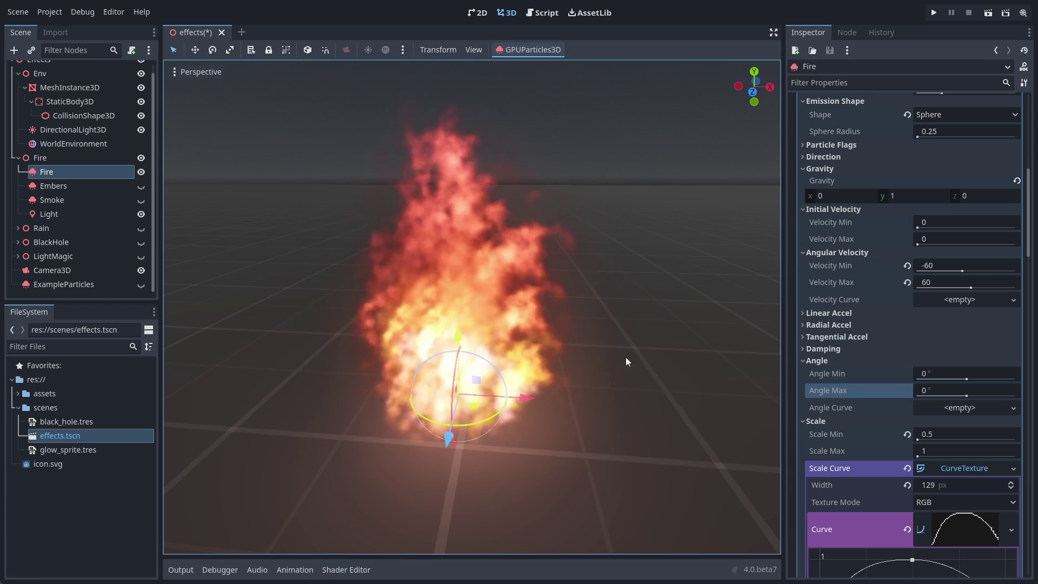
{"action": "key", "text": "ctrl+z"}
{"action": "key", "text": "ctrl+z"}
- Try a Scale Max of about 28 and a lowered midpoint on the Scale Curve, undoing each change
{"action": "left_click_drag", "start_coordinate": [917, 456], "coordinate": [923, 455]}
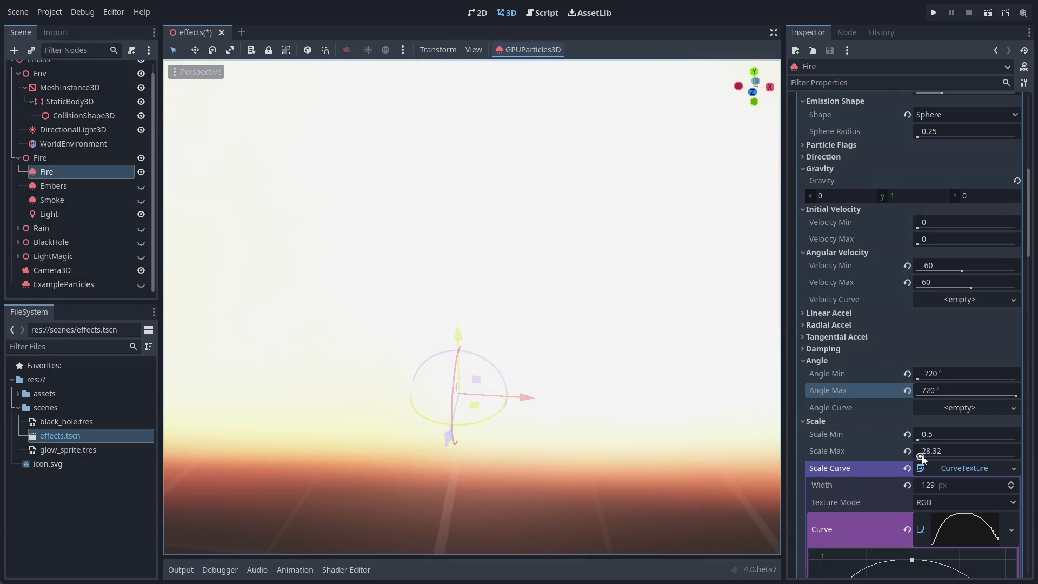
{"action": "key", "text": "ctrl+z"}
{"action": "scroll", "coordinate": [922, 368], "scroll_direction": "down", "scroll_amount": 3}
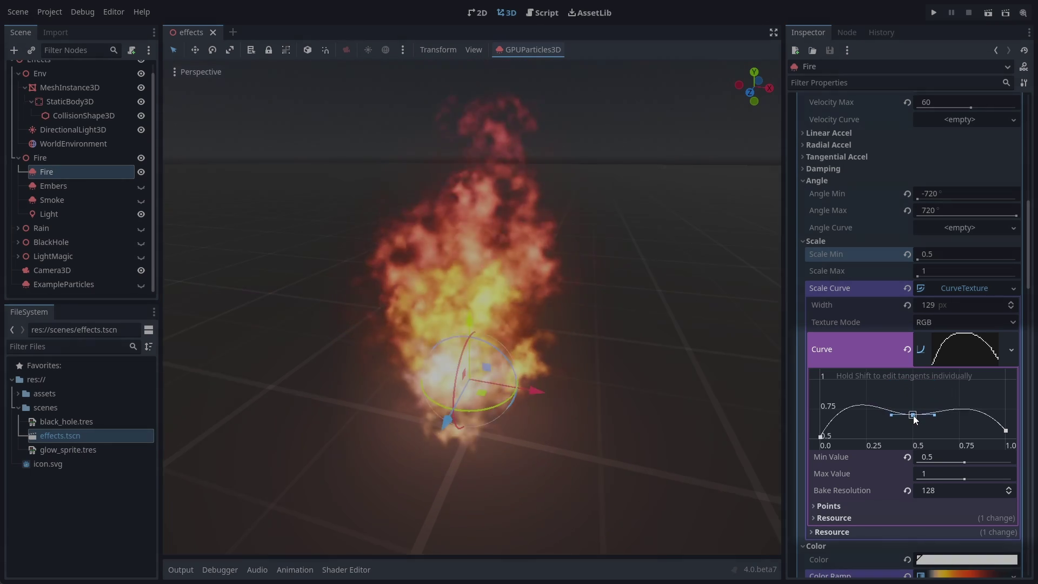
{"action": "left_click_drag", "start_coordinate": [913, 416], "coordinate": [919, 456]}
{"action": "scroll", "coordinate": [916, 415], "scroll_direction": "up", "scroll_amount": 3}
{"action": "key", "text": "ctrl+z"}
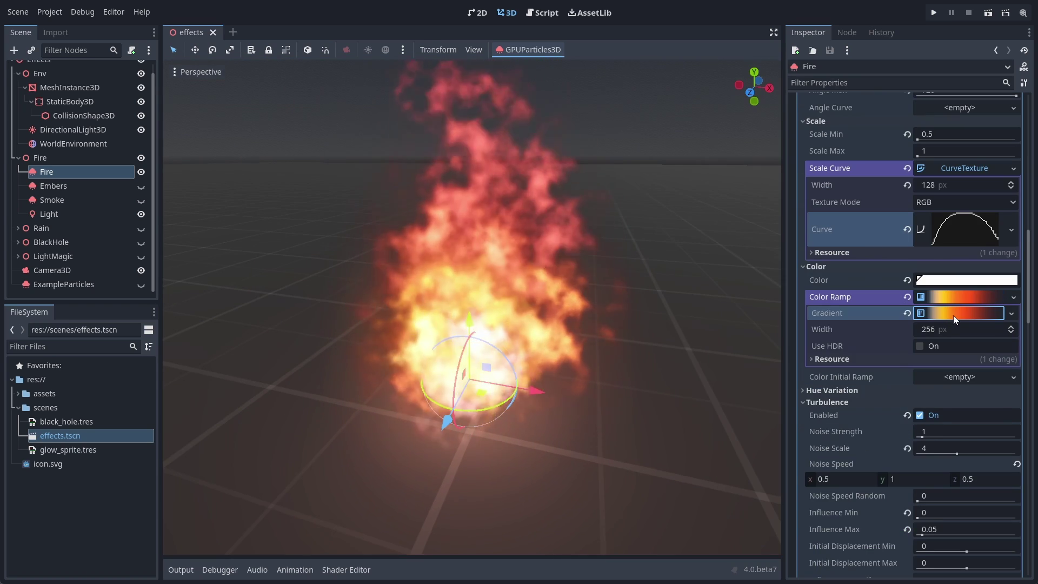
- Try shifting the color stops near the end of Fire's Color Ramp gradient and raising the Color's raw R value to 10
{"action": "left_click", "coordinate": [952, 316]}
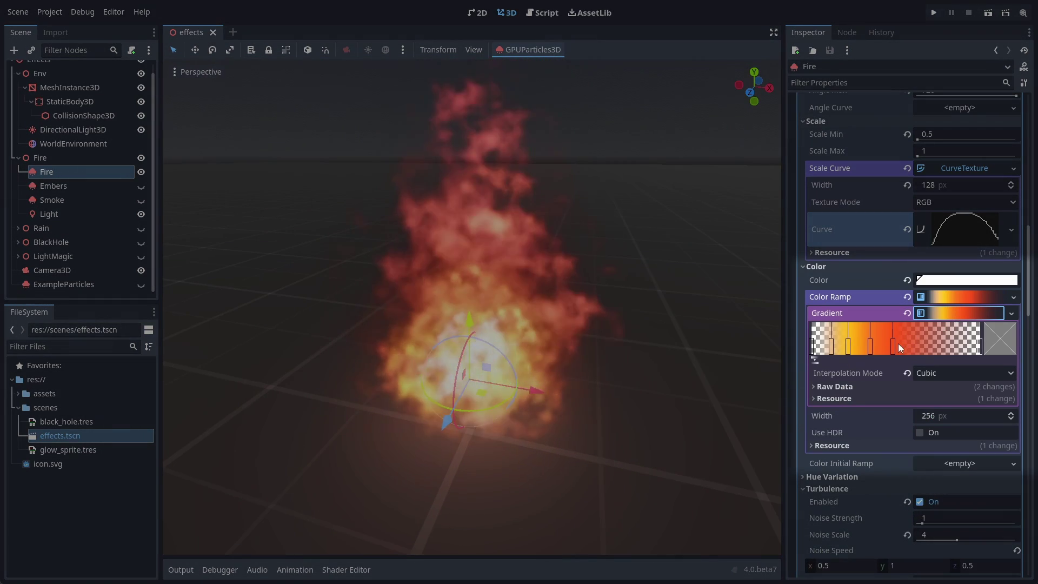
{"action": "left_click_drag", "start_coordinate": [894, 347], "coordinate": [933, 349]}
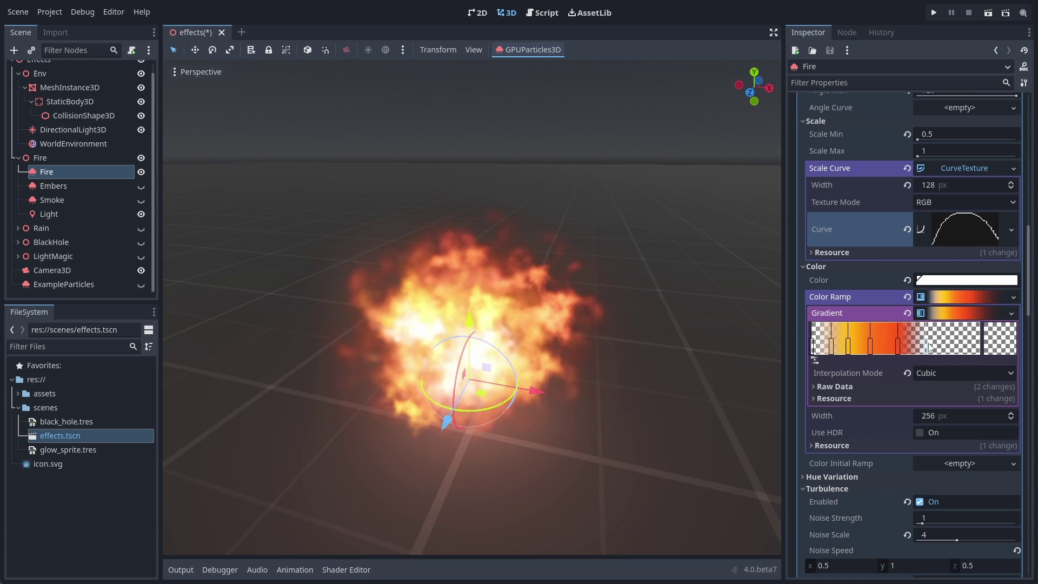
{"action": "left_click", "coordinate": [968, 297]}
{"action": "left_click", "coordinate": [936, 280]}
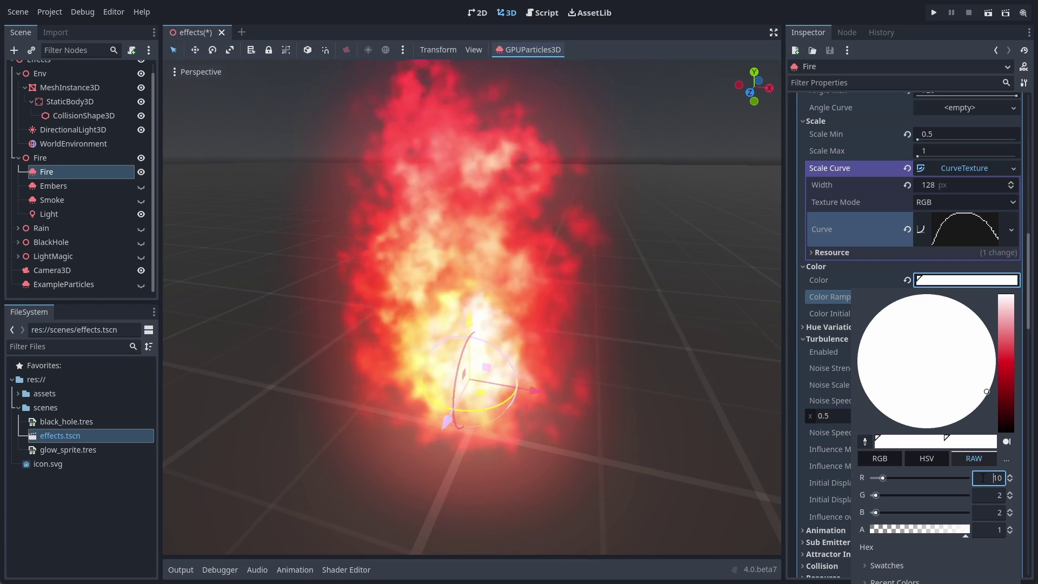
{"action": "key", "text": "Escape"}
- Switch Turbulence on the Fire process material off and on again twice to compare the flame motion
{"action": "scroll", "coordinate": [919, 294], "scroll_direction": "down", "scroll_amount": 1}
{"action": "left_click", "coordinate": [920, 293]}
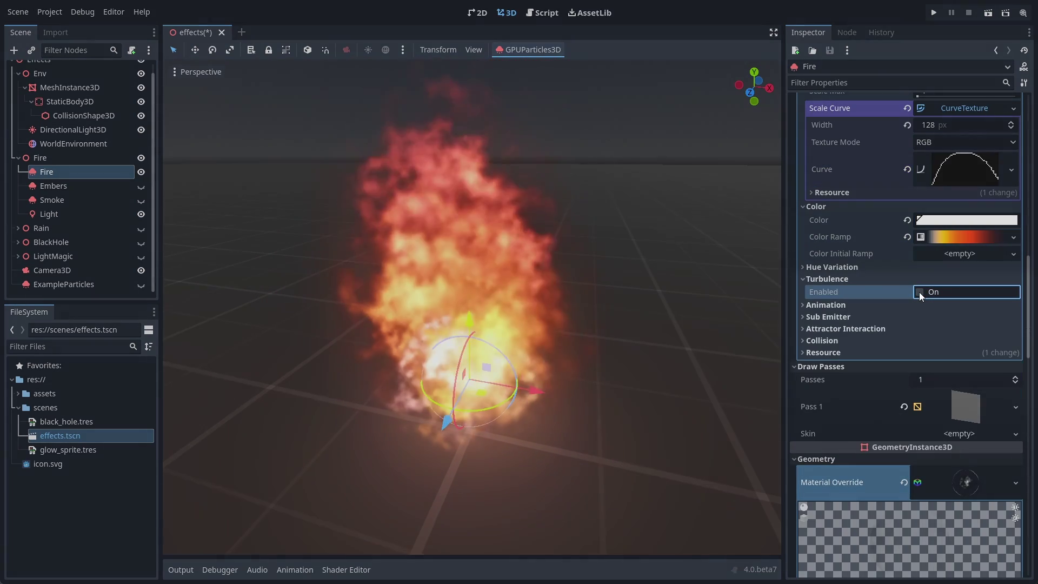
{"action": "left_click", "coordinate": [920, 293]}
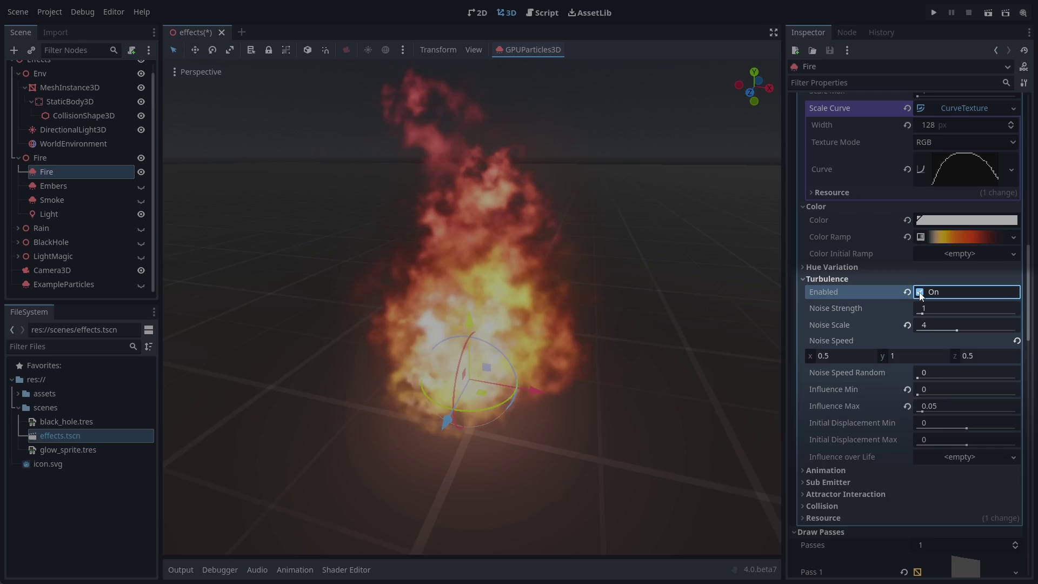
{"action": "left_click", "coordinate": [921, 293]}
{"action": "left_click", "coordinate": [919, 292]}
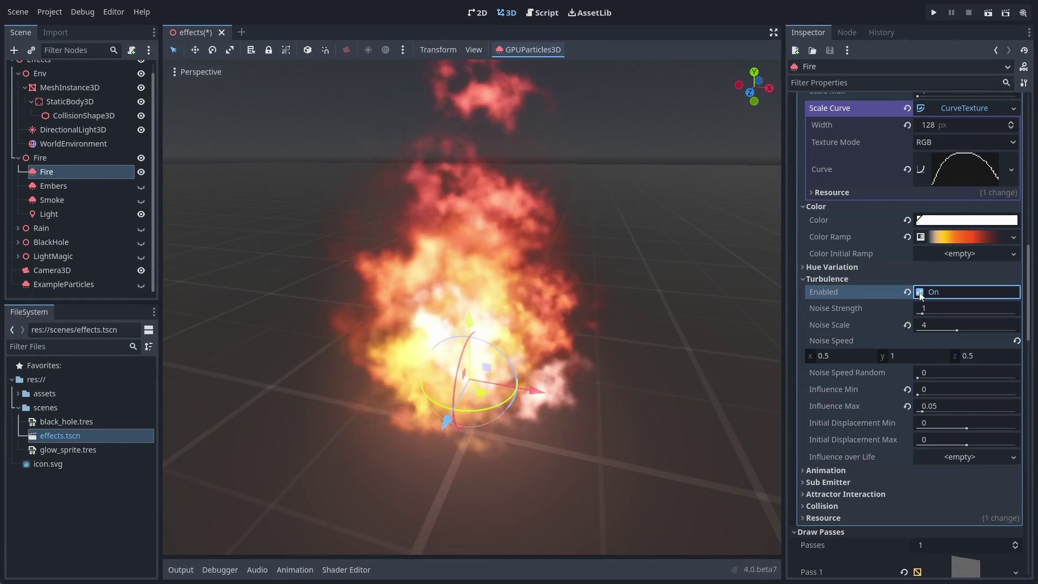
- Examine Fire's Draw Pass 1 mesh and the albedo texture and transparency settings of its Material Override
{"action": "scroll", "coordinate": [824, 298], "scroll_direction": "down", "scroll_amount": 5}
{"action": "left_click", "coordinate": [965, 330]}
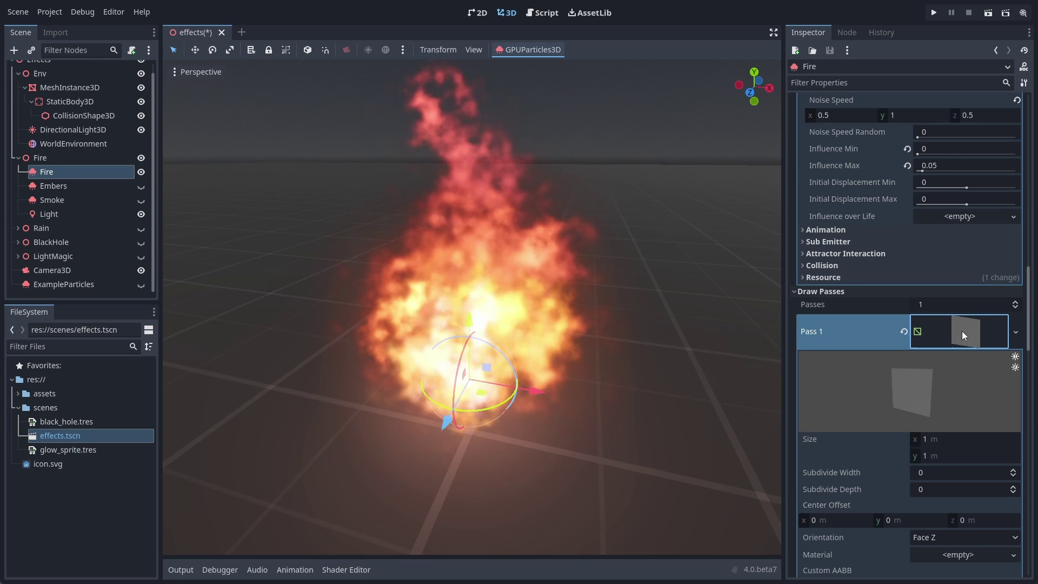
{"action": "left_click", "coordinate": [962, 331]}
{"action": "scroll", "coordinate": [927, 451], "scroll_direction": "down", "scroll_amount": 2}
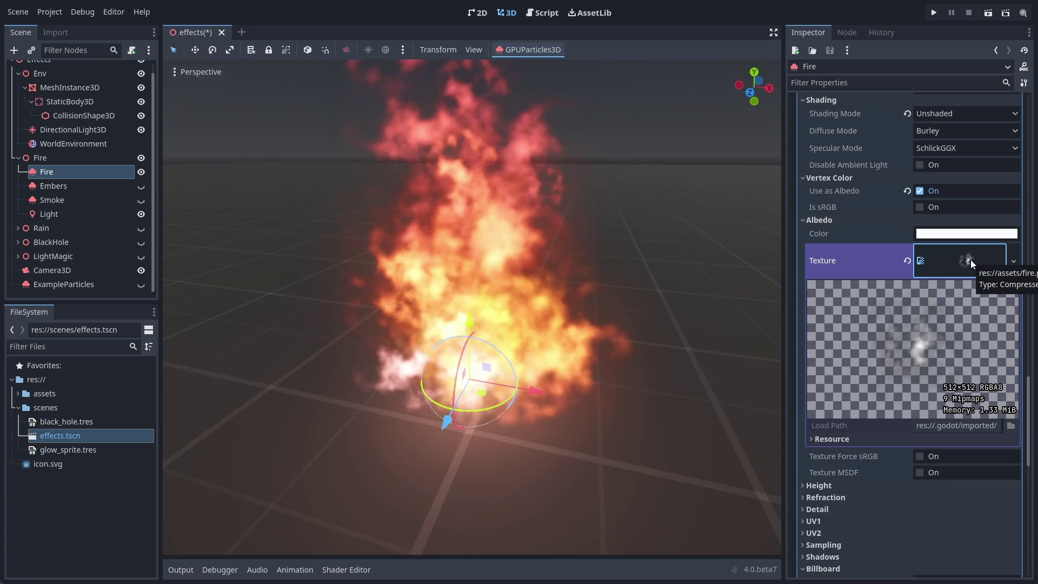
{"action": "left_click", "coordinate": [955, 265]}
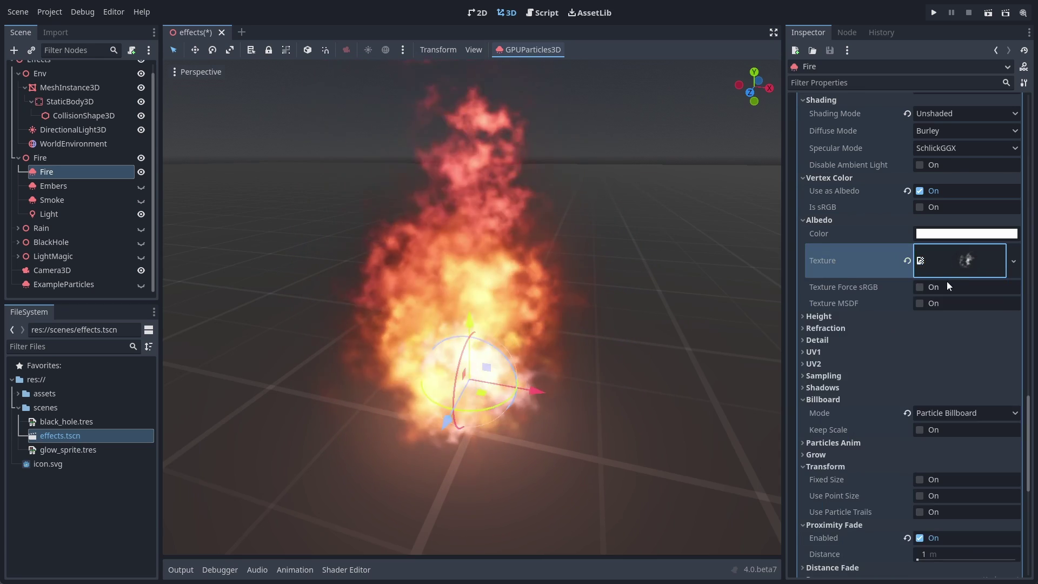
{"action": "scroll", "coordinate": [947, 285], "scroll_direction": "up", "scroll_amount": 5}
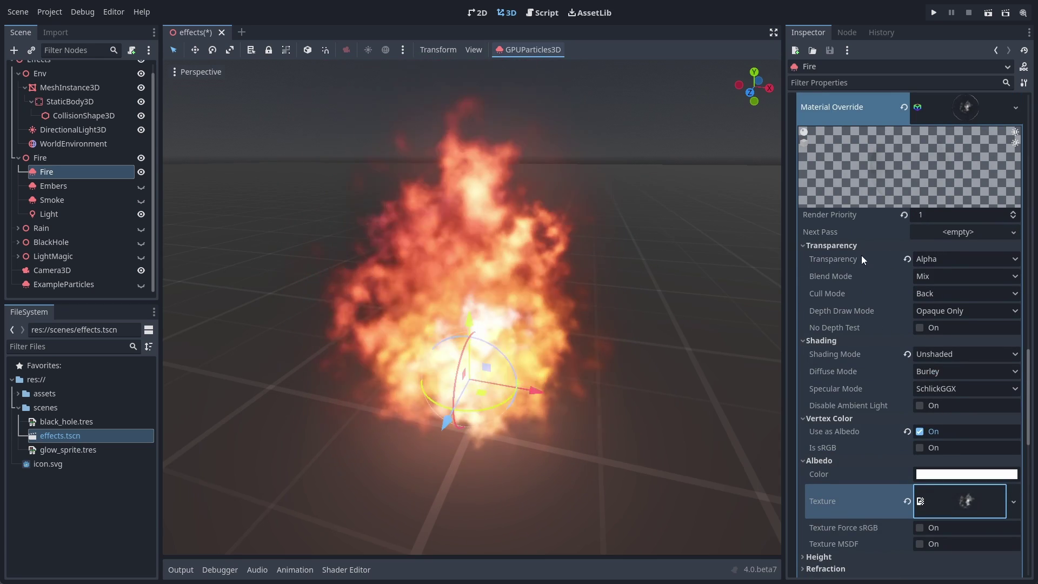
- Hide the Fire emitter, show Embers instead and examine the Embers draw pass and Material Override
{"action": "left_click", "coordinate": [141, 172]}
{"action": "left_click", "coordinate": [119, 186]}
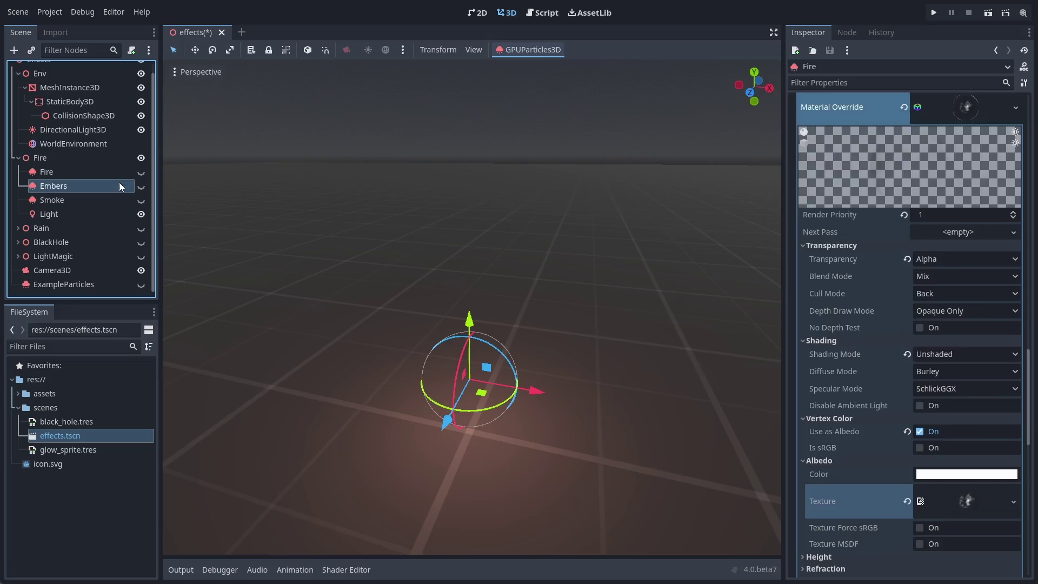
{"action": "left_click", "coordinate": [141, 186]}
{"action": "scroll", "coordinate": [878, 278], "scroll_direction": "down", "scroll_amount": 15}
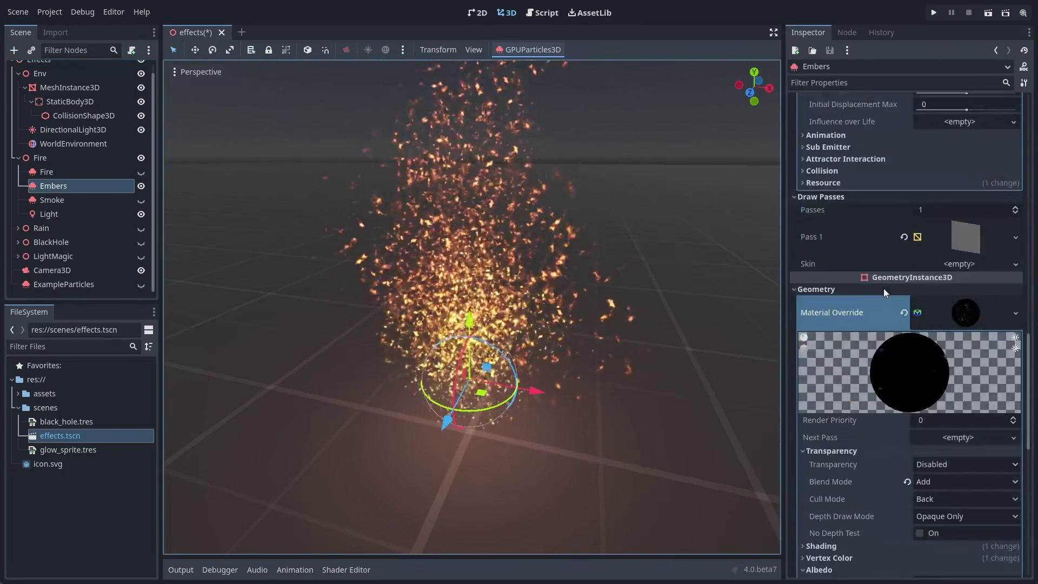
{"action": "left_click", "coordinate": [961, 310]}
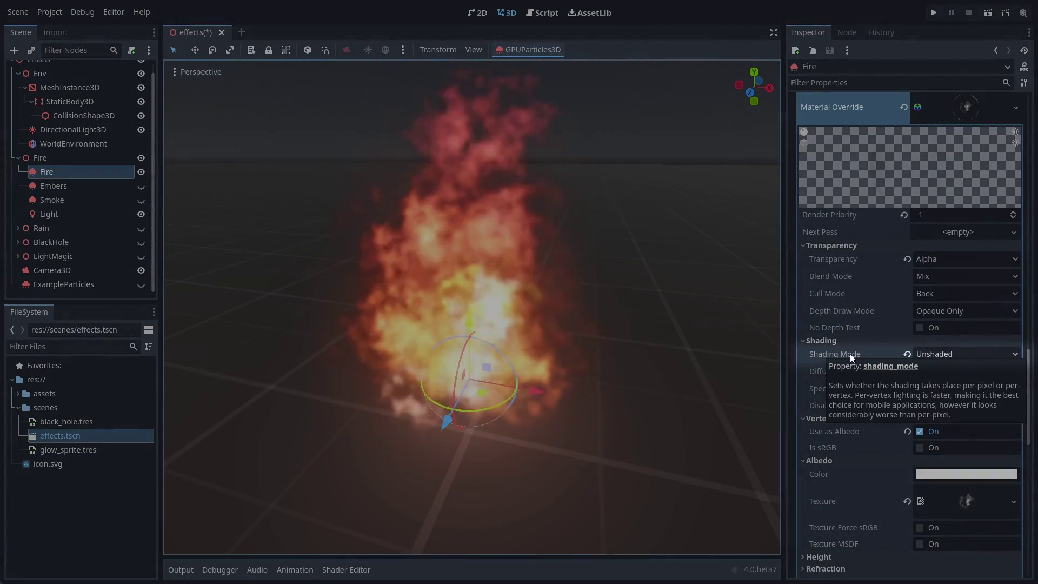
- Try the Per-Pixel Shading Mode on Fire's Material Override and return it to Unshaded
{"action": "left_click", "coordinate": [907, 355]}
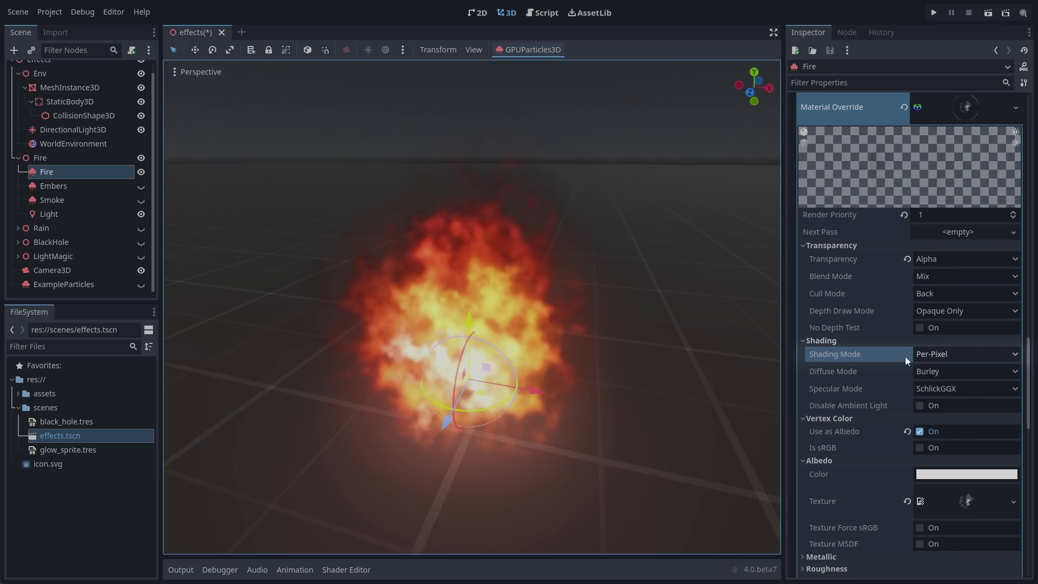
{"action": "left_click", "coordinate": [941, 352]}
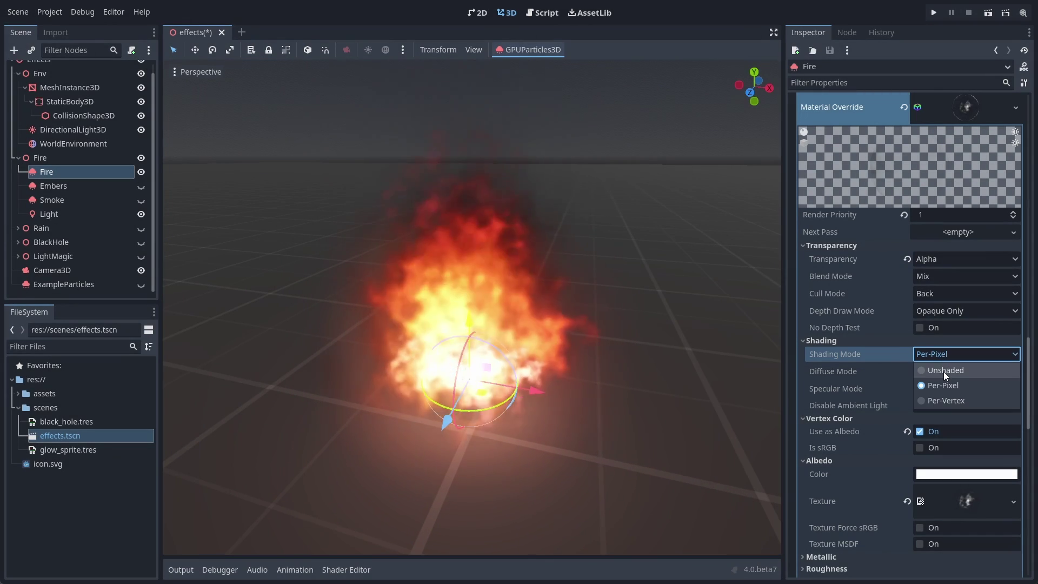
{"action": "left_click", "coordinate": [943, 371]}
{"action": "left_click", "coordinate": [936, 359]}
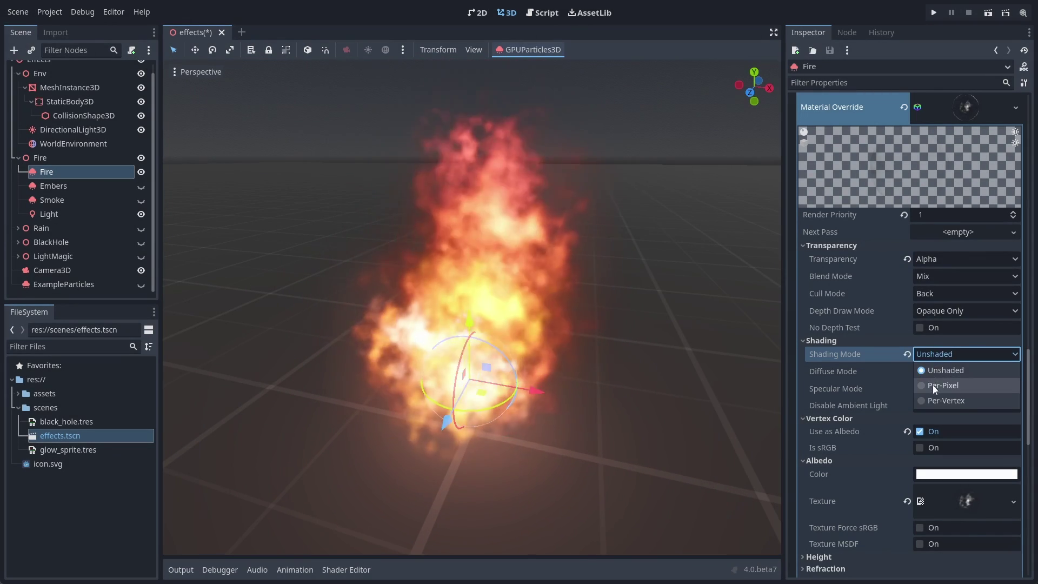
- Switch the Vertex Color option Use as Albedo off and on again twice on Fire's material
{"action": "scroll", "coordinate": [850, 278], "scroll_direction": "down", "scroll_amount": 3}
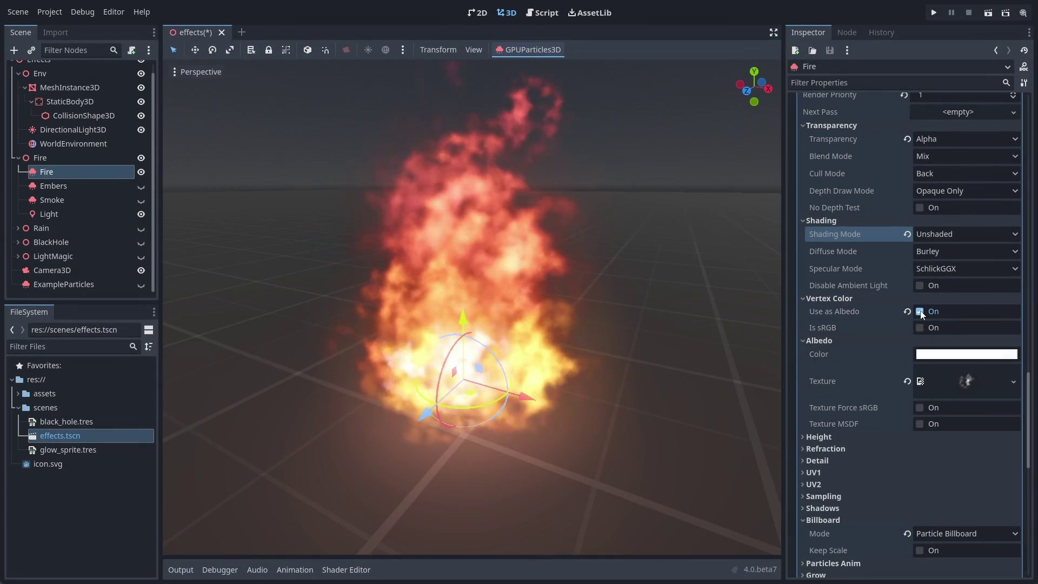
{"action": "left_click", "coordinate": [921, 311]}
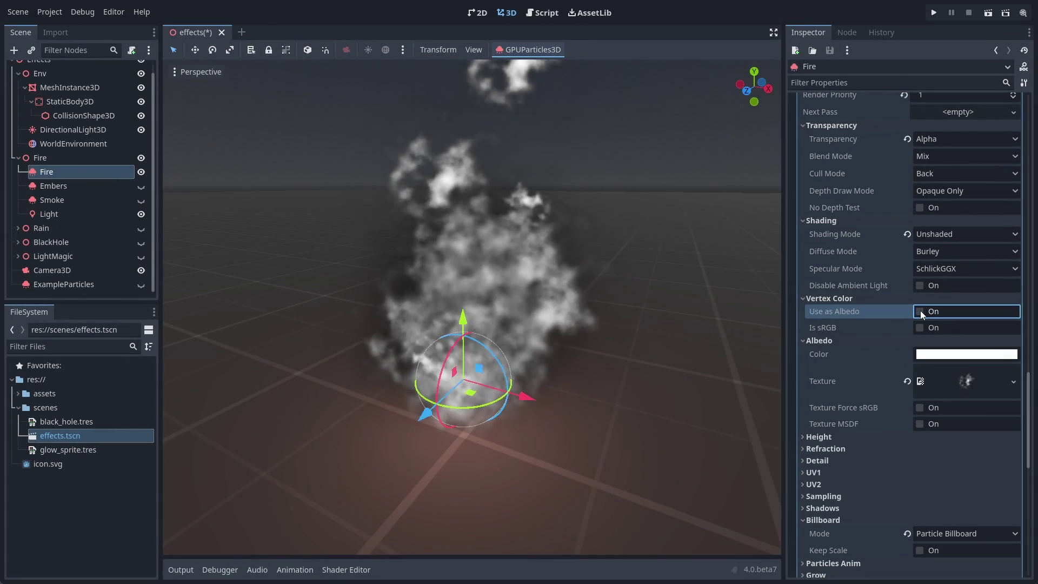
{"action": "left_click", "coordinate": [921, 311]}
{"action": "left_click", "coordinate": [920, 311]}
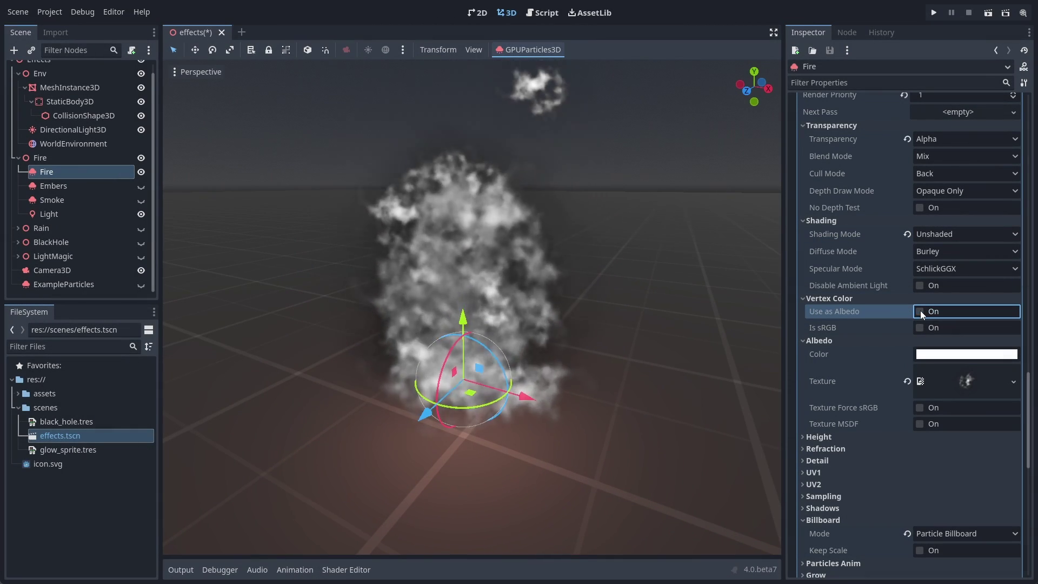
{"action": "left_click", "coordinate": [920, 312]}
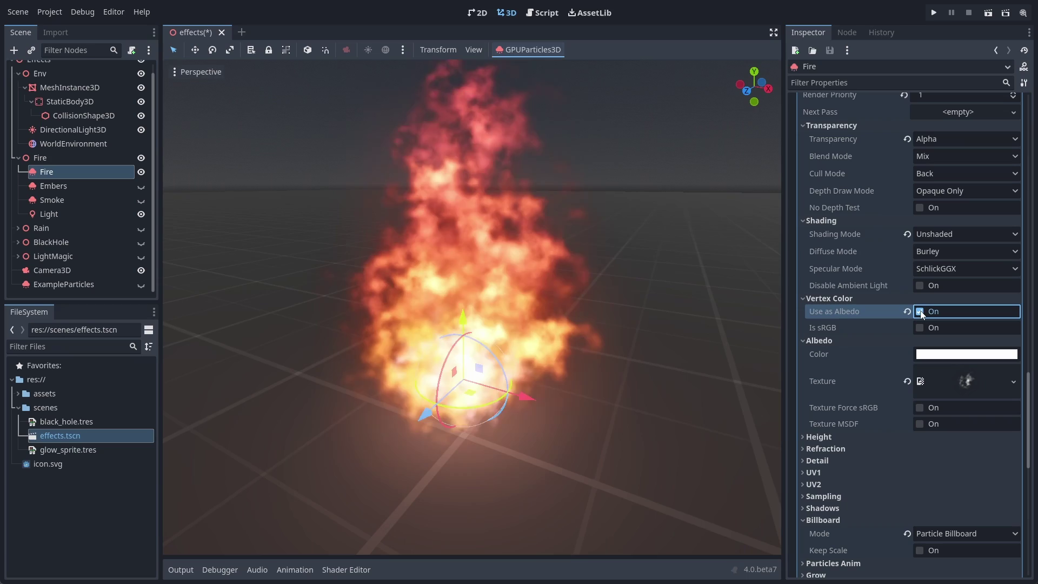
- Try the Disabled and Enabled Billboard modes on Fire's material and return the mode to Particle Billboard
{"action": "scroll", "coordinate": [908, 302], "scroll_direction": "down", "scroll_amount": 5}
{"action": "left_click", "coordinate": [922, 294]}
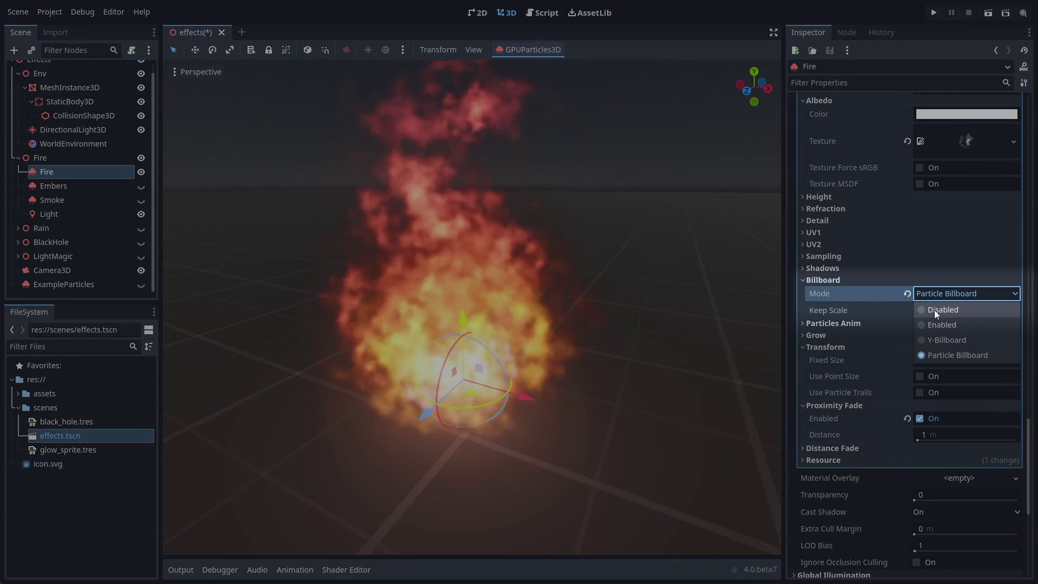
{"action": "left_click", "coordinate": [934, 310]}
{"action": "middle_click_drag", "start_coordinate": [605, 319], "coordinate": [575, 317]}
{"action": "left_click", "coordinate": [959, 293]}
{"action": "left_click", "coordinate": [950, 324]}
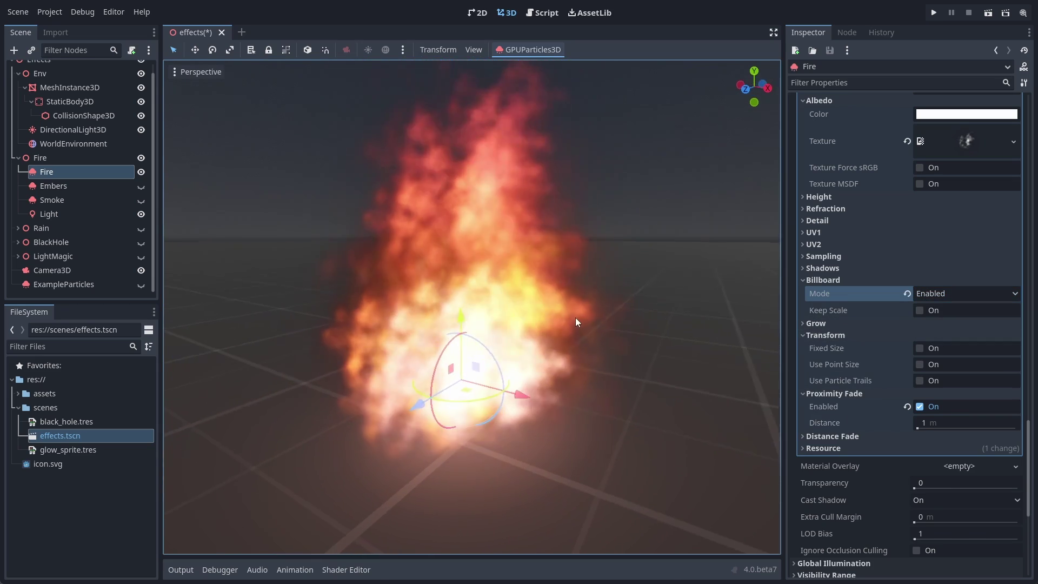
{"action": "left_click", "coordinate": [943, 293]}
{"action": "left_click", "coordinate": [944, 350]}
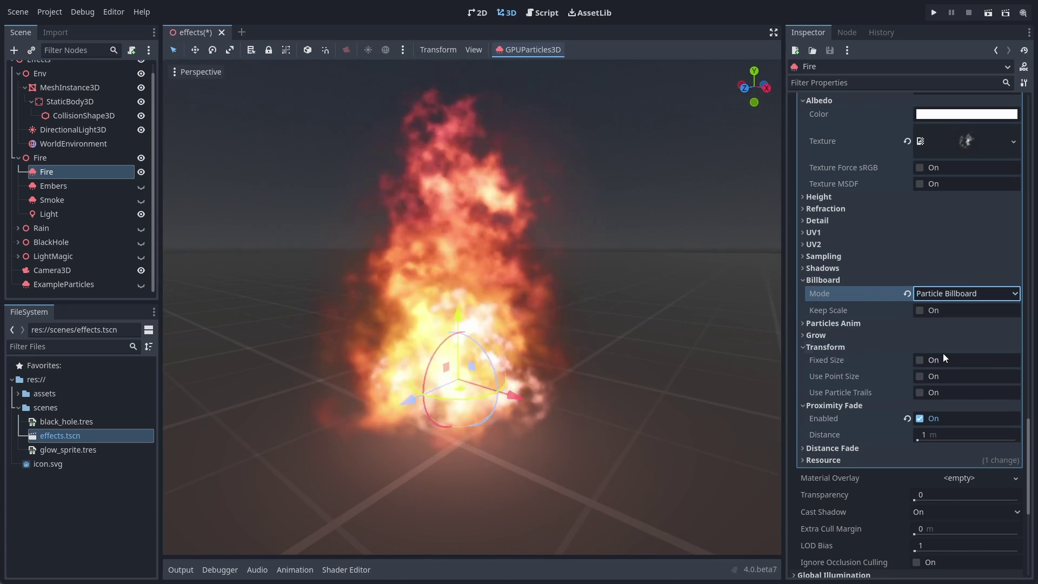
- View the fire near ground level and switch Proximity Fade on its material off and on again
{"action": "middle_click_drag", "start_coordinate": [649, 345], "coordinate": [674, 343]}
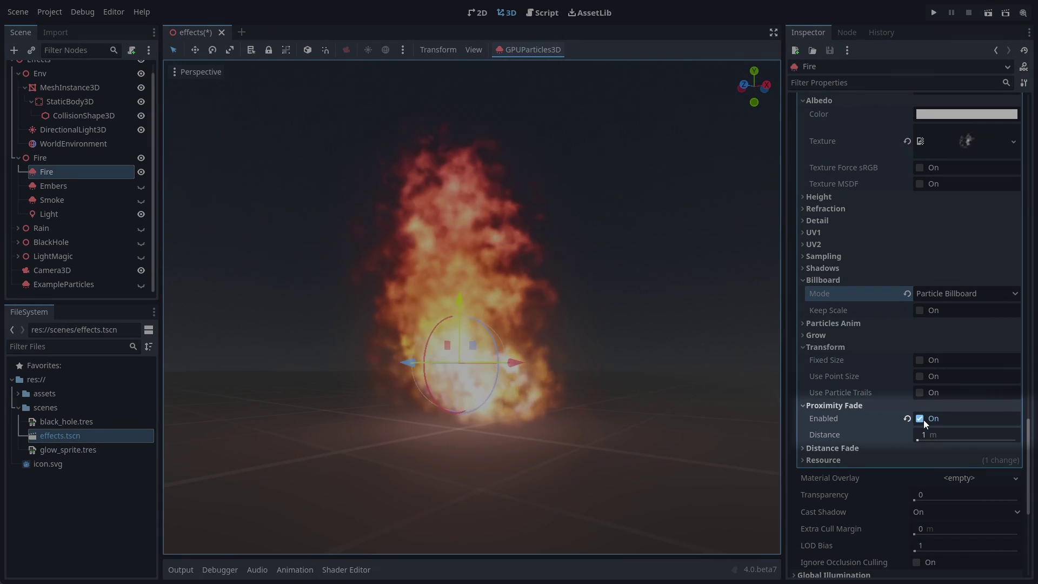
{"action": "left_click", "coordinate": [921, 417]}
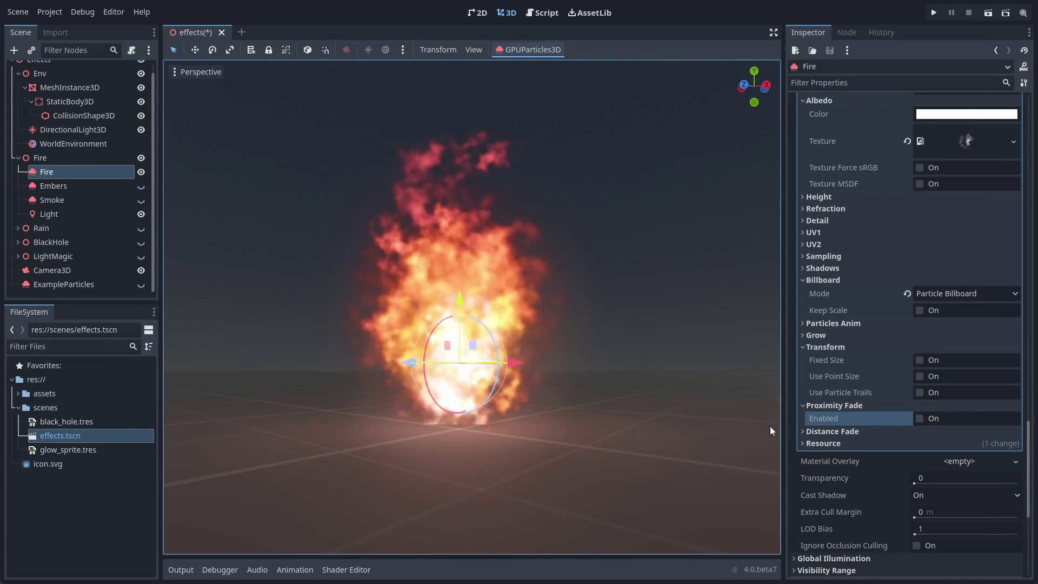
{"action": "left_click", "coordinate": [922, 417]}
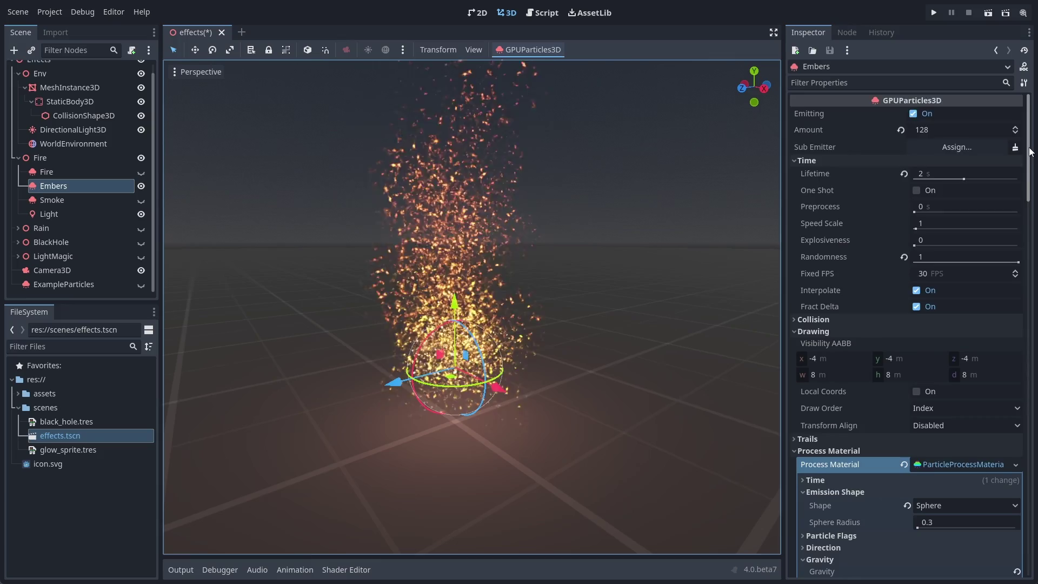
- Look through the emitter and process material settings of Embers and Smoke
{"action": "left_click_drag", "start_coordinate": [1030, 152], "coordinate": [1036, 460]}
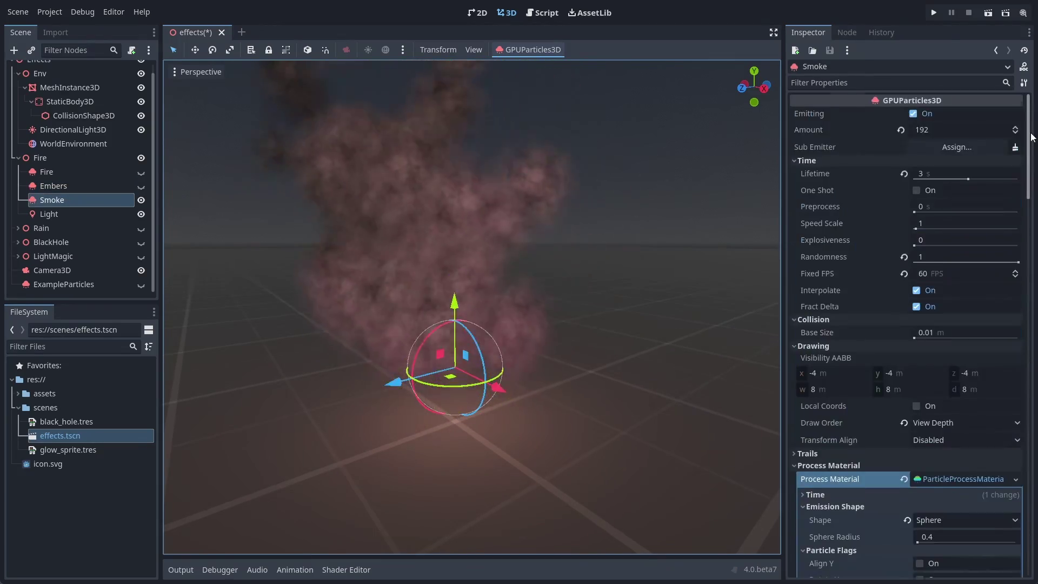
{"action": "left_click_drag", "start_coordinate": [1036, 137], "coordinate": [1036, 439]}
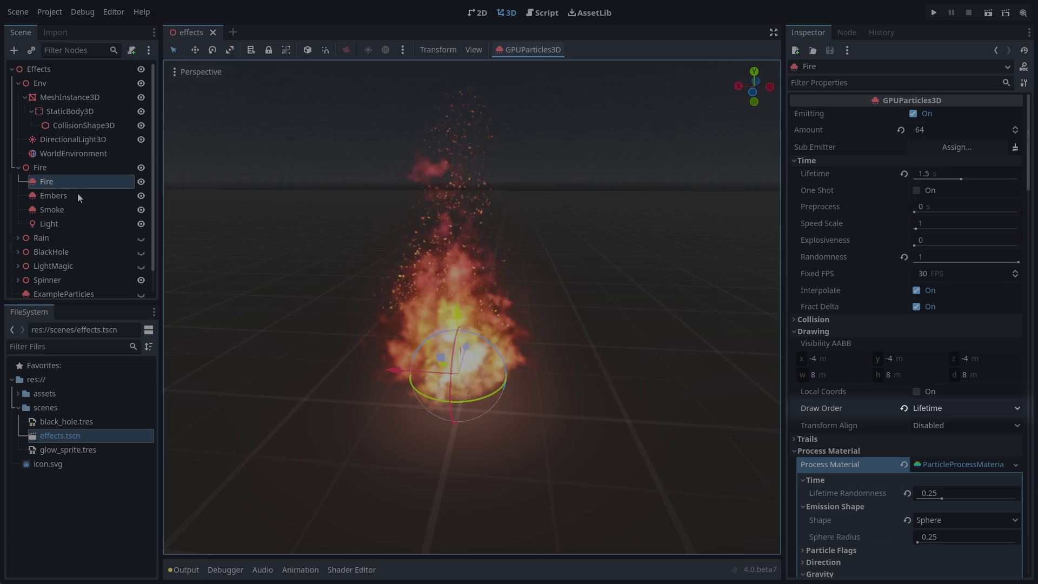
- Compare the Draw Order and material Render Priority of Fire, Embers and Smoke, and preview the combined fire effect
{"action": "left_click", "coordinate": [78, 195]}
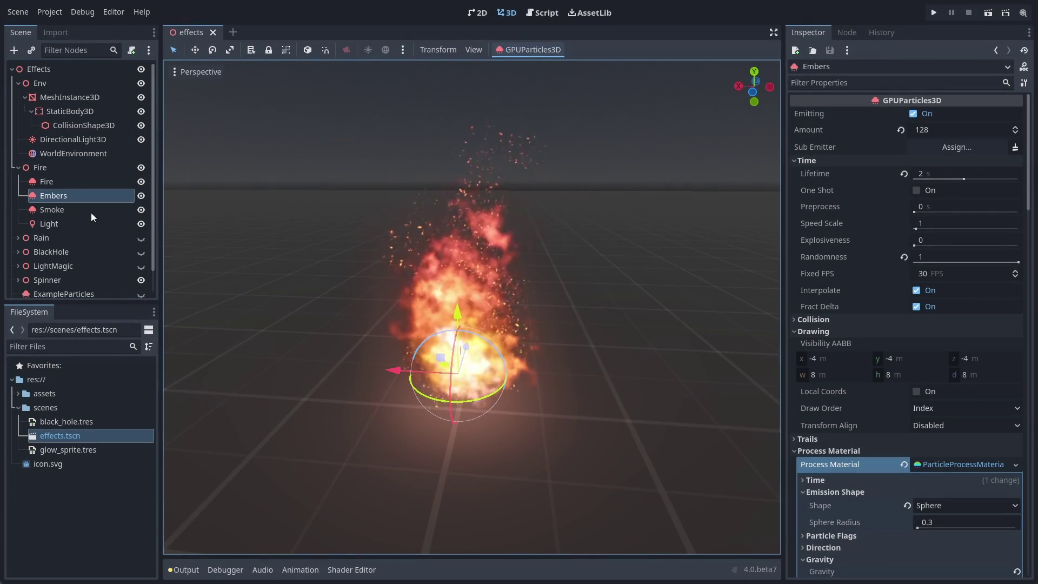
{"action": "left_click", "coordinate": [91, 211]}
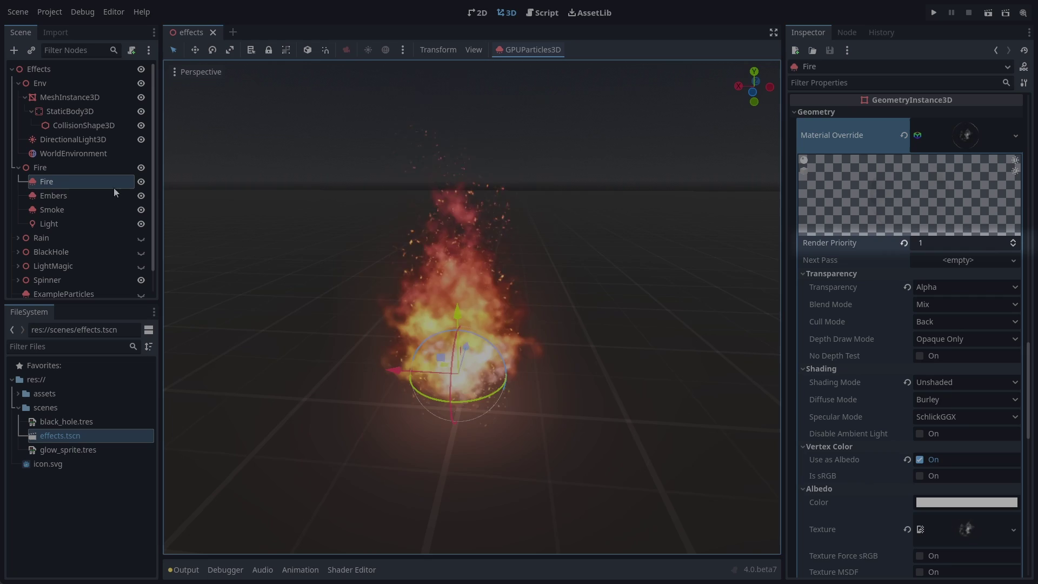
{"action": "left_click", "coordinate": [114, 190]}
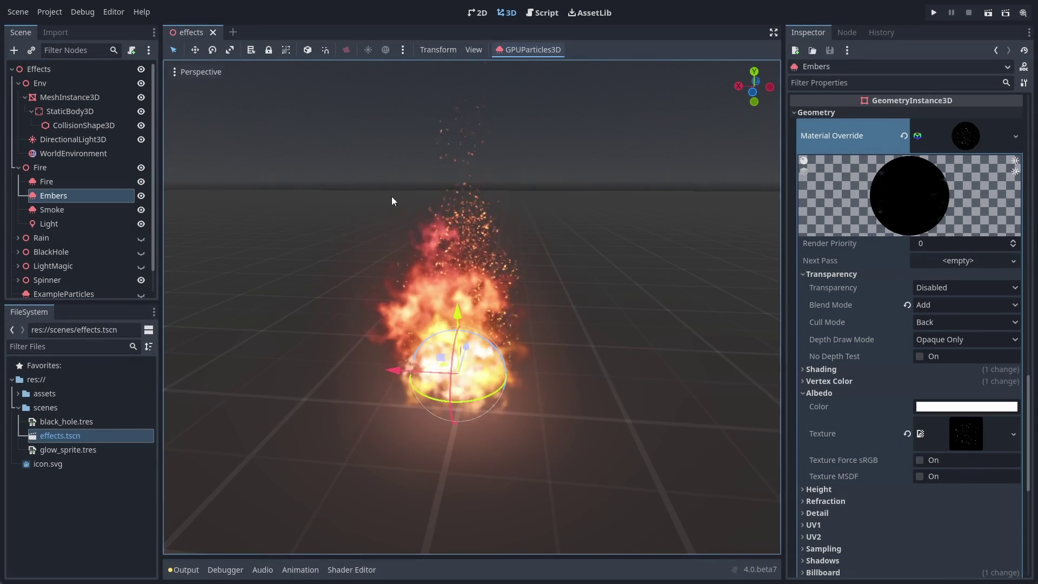
{"action": "left_click", "coordinate": [112, 208]}
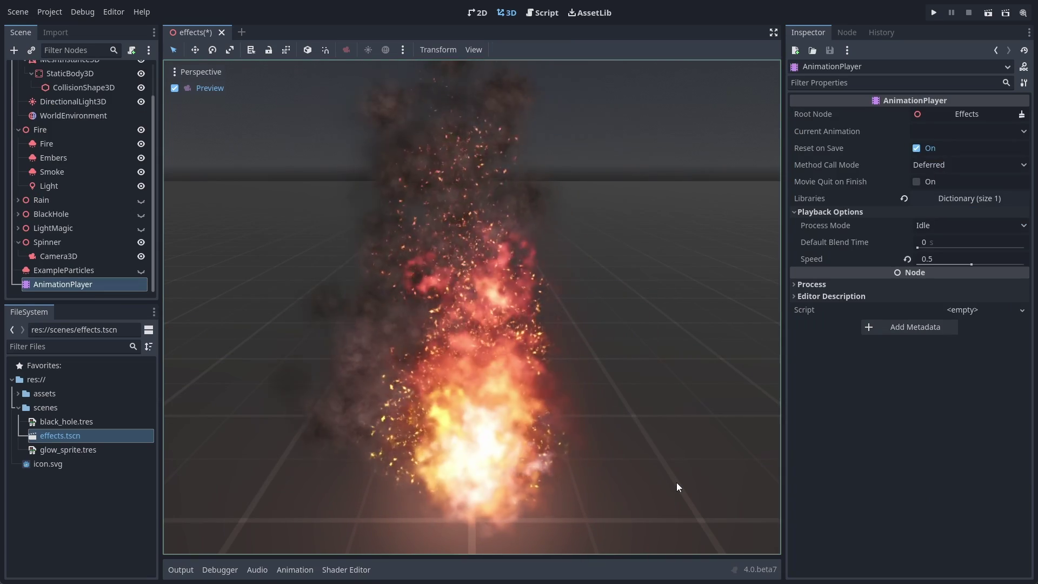
{"action": "key", "text": "F5"}
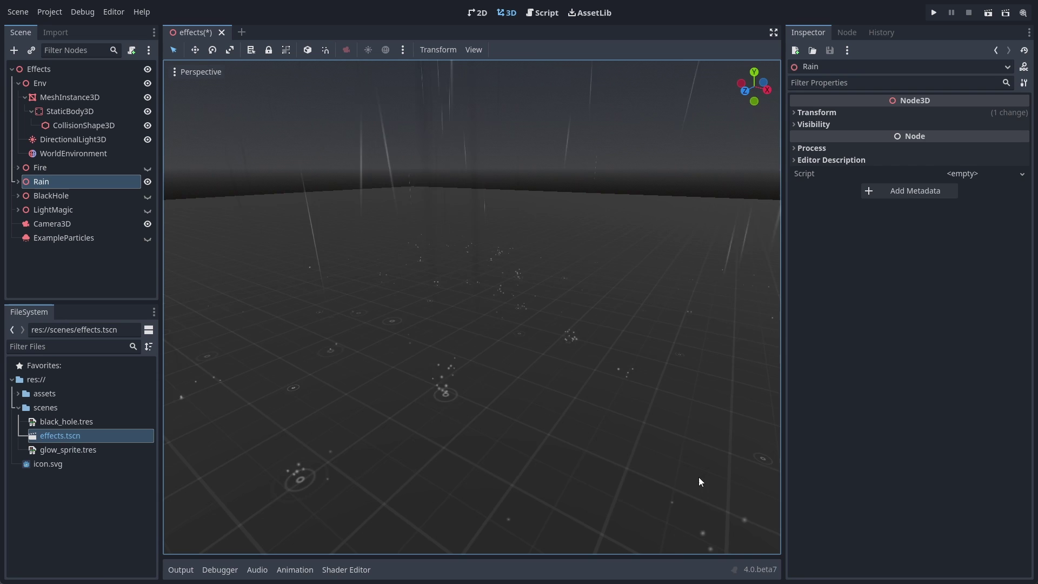
- Examine the draw pass mesh, material override and albedo gradient texture of the Raindrops emitter under Rain
{"action": "left_click", "coordinate": [19, 180]}
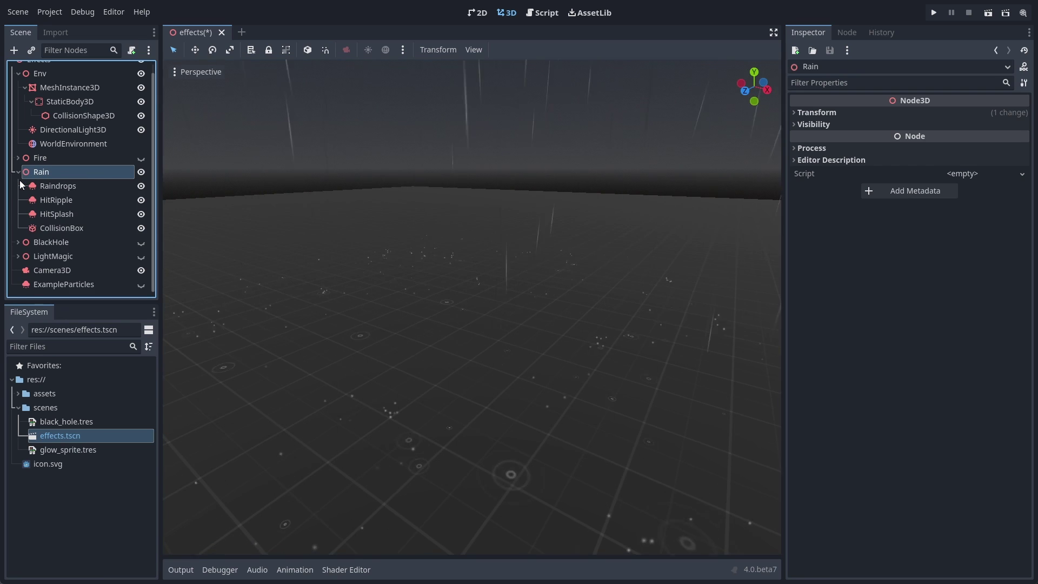
{"action": "left_click", "coordinate": [60, 187]}
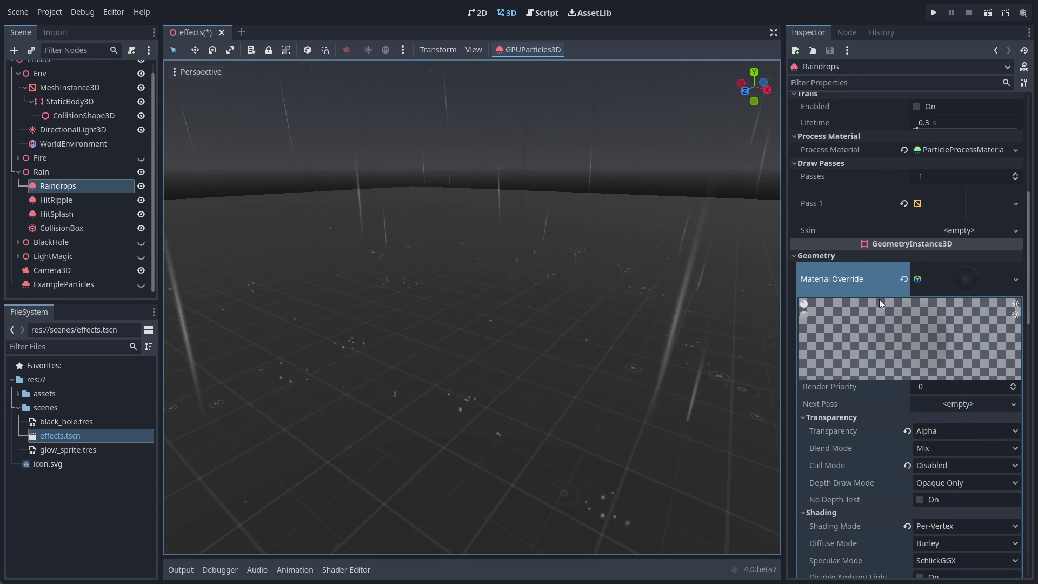
{"action": "left_click", "coordinate": [971, 212]}
{"action": "left_click", "coordinate": [965, 202]}
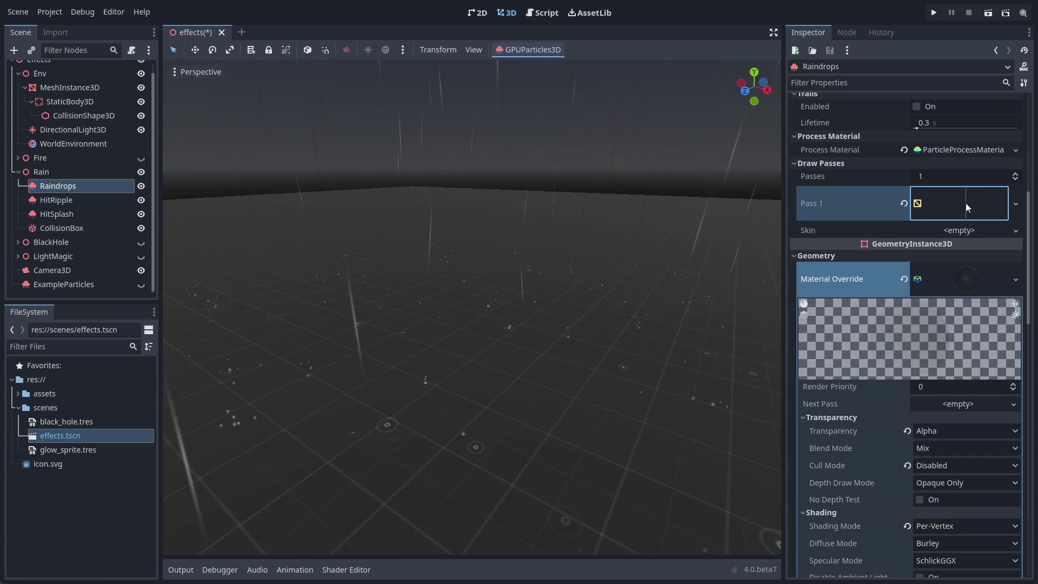
{"action": "scroll", "coordinate": [930, 296], "scroll_direction": "down", "scroll_amount": 10}
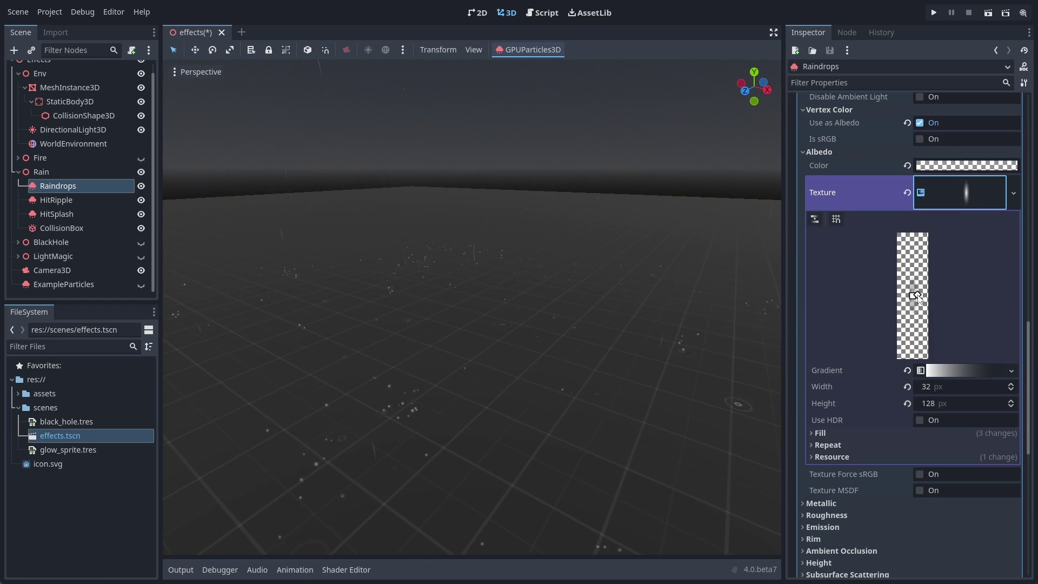
- Review Raindrops' process material and Transform Align options, keeping the Box emission shape and Y to Velocity alignment
{"action": "scroll", "coordinate": [832, 342], "scroll_direction": "up", "scroll_amount": 20}
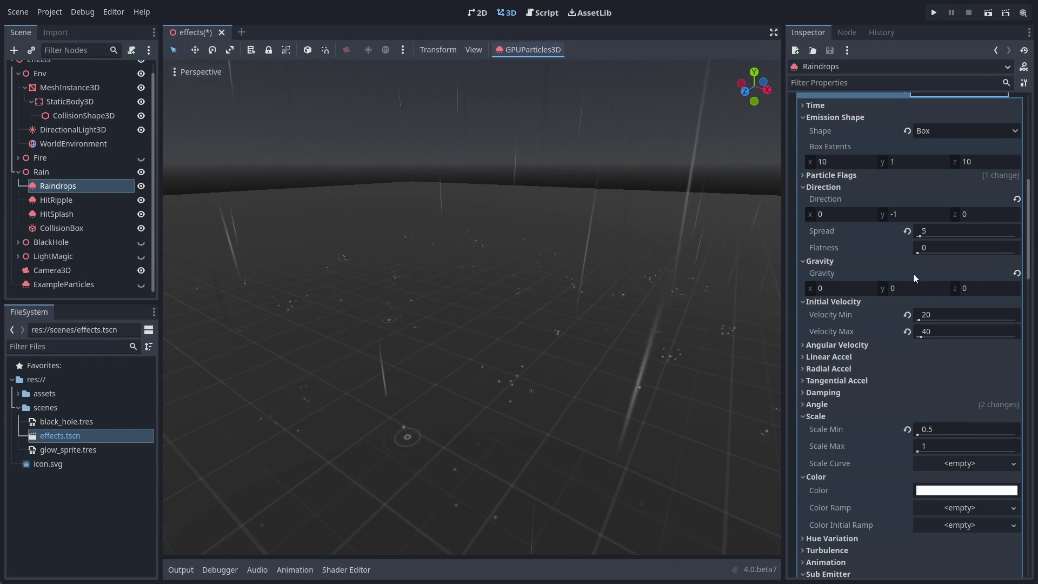
{"action": "scroll", "coordinate": [910, 364], "scroll_direction": "up", "scroll_amount": 5}
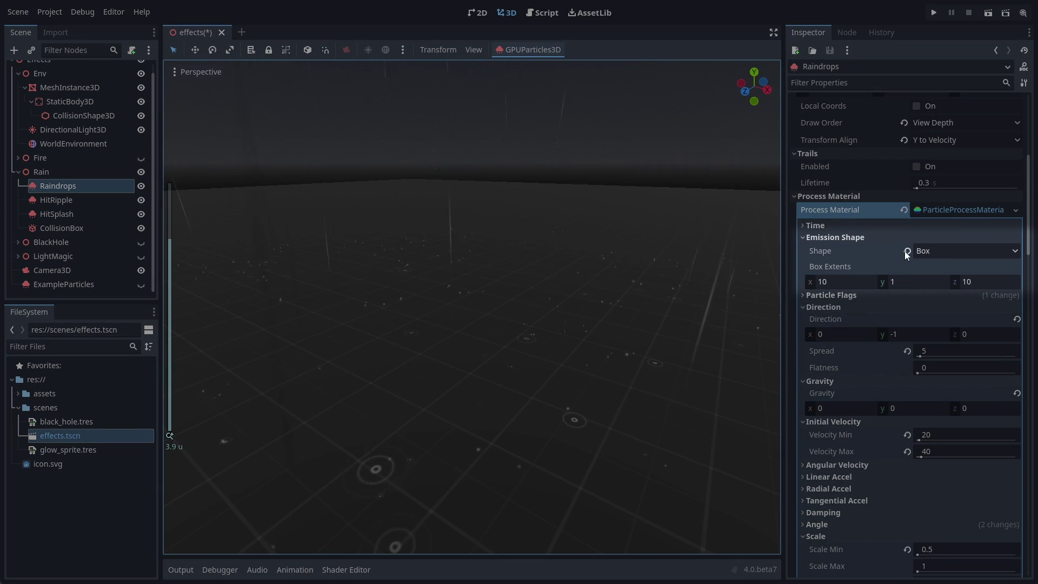
{"action": "left_click", "coordinate": [942, 252]}
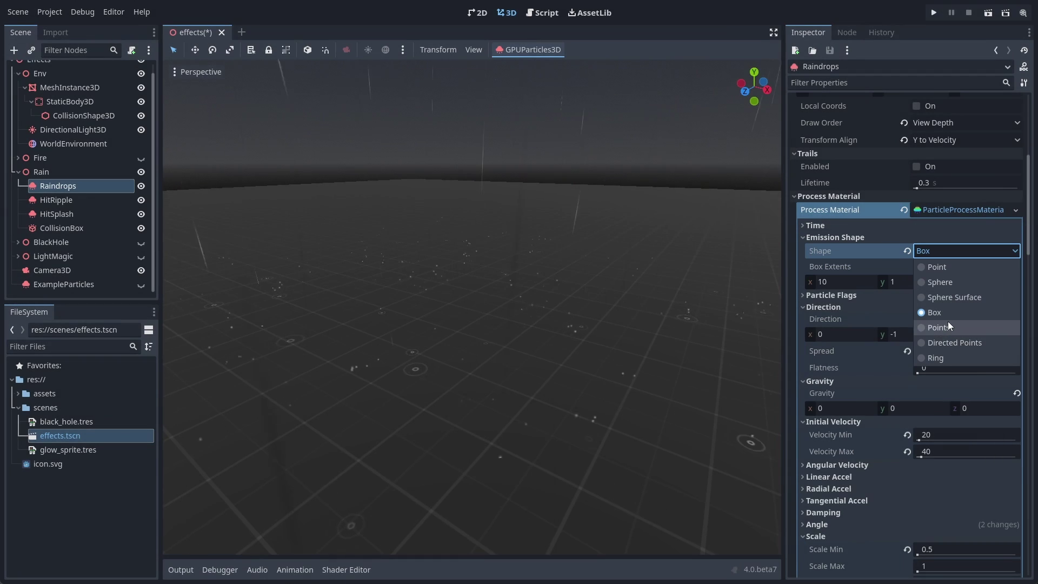
{"action": "left_click", "coordinate": [949, 313]}
{"action": "scroll", "coordinate": [919, 313], "scroll_direction": "up", "scroll_amount": 7}
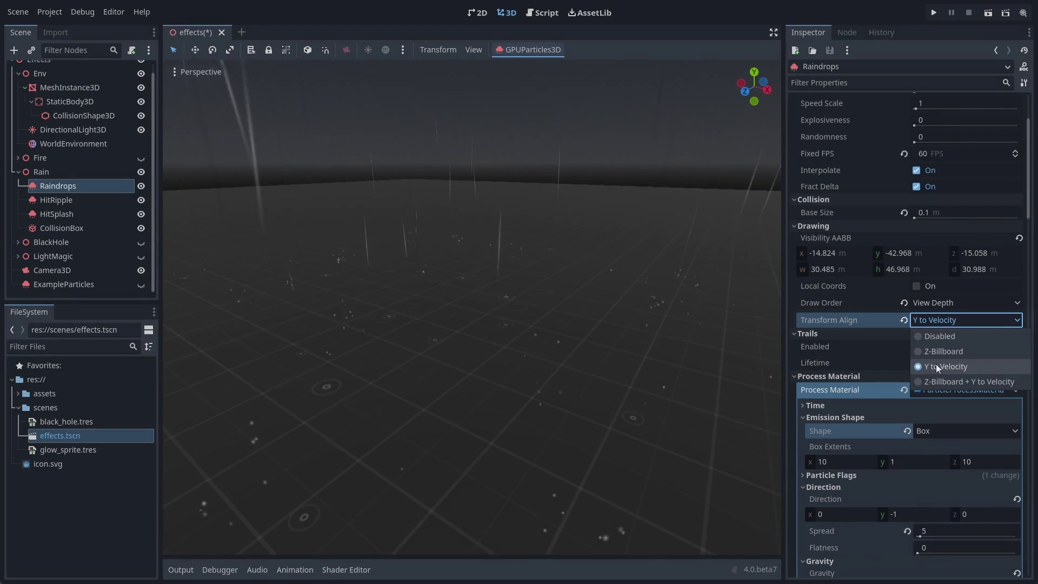
{"action": "scroll", "coordinate": [858, 311], "scroll_direction": "down", "scroll_amount": 4}
{"action": "scroll", "coordinate": [858, 310], "scroll_direction": "up", "scroll_amount": 3}
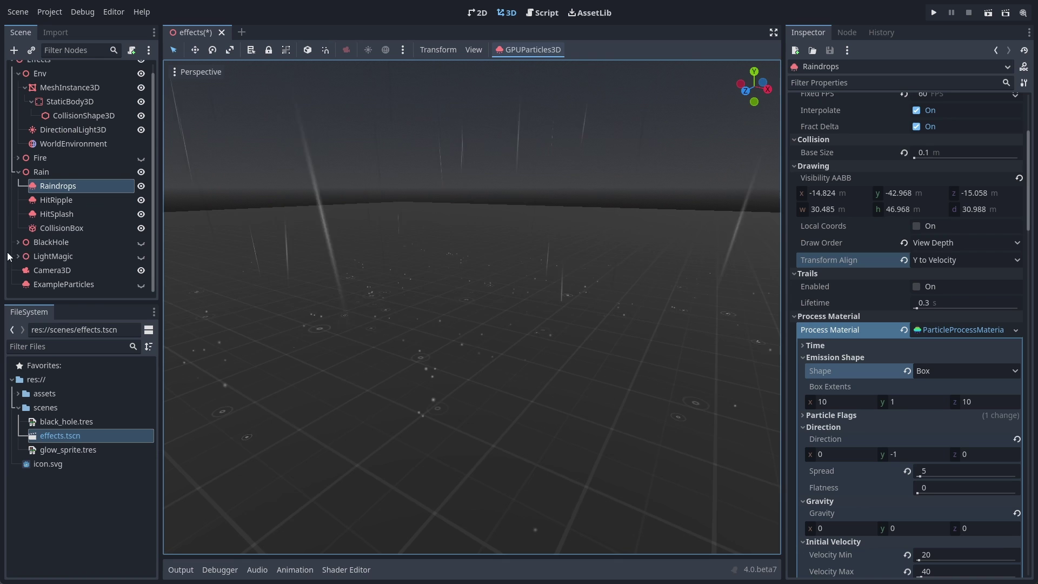
- Try raising Rain's CollisionBox along Y, and hide the height field collision node in favour of a visible CollisionBox
{"action": "left_click", "coordinate": [73, 229]}
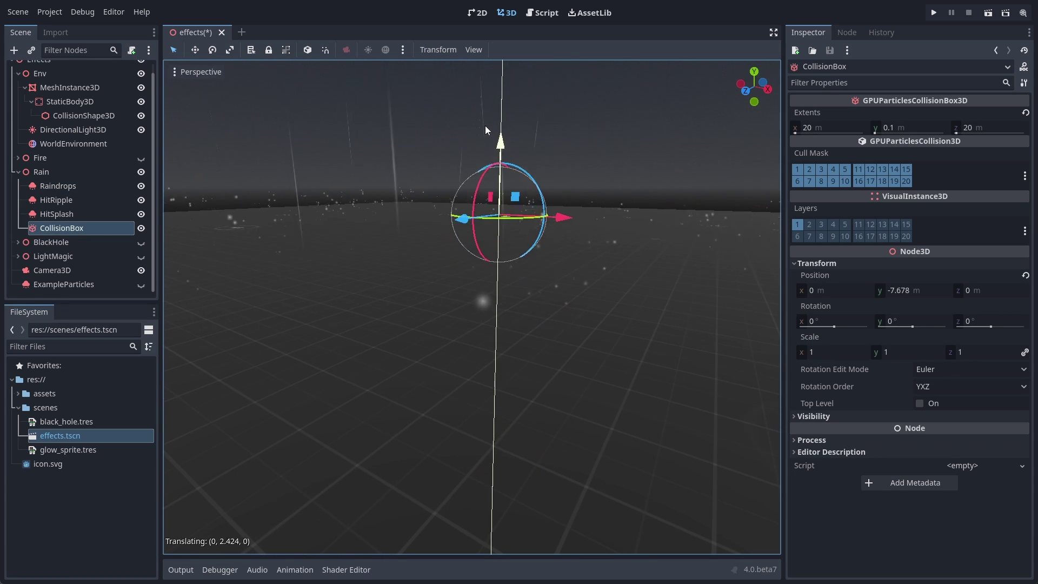
{"action": "left_click_drag", "start_coordinate": [485, 126], "coordinate": [476, 98]}
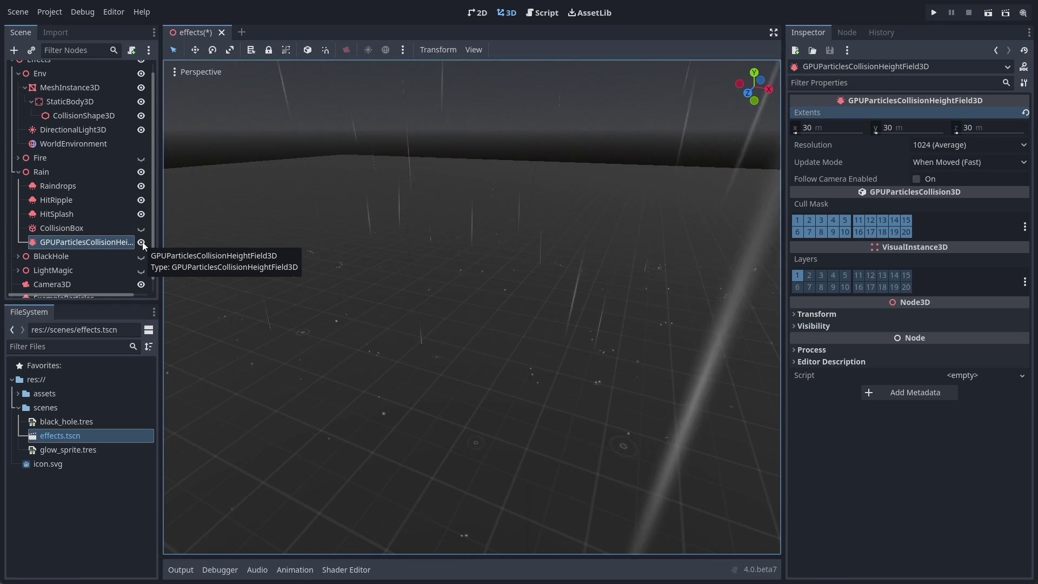
{"action": "left_click", "coordinate": [142, 242]}
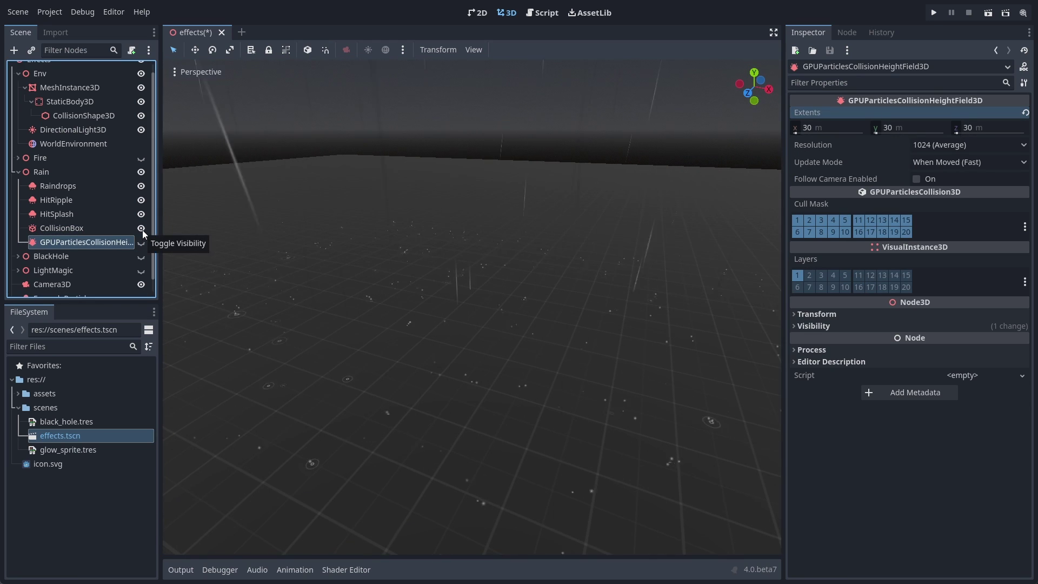
{"action": "left_click", "coordinate": [142, 229]}
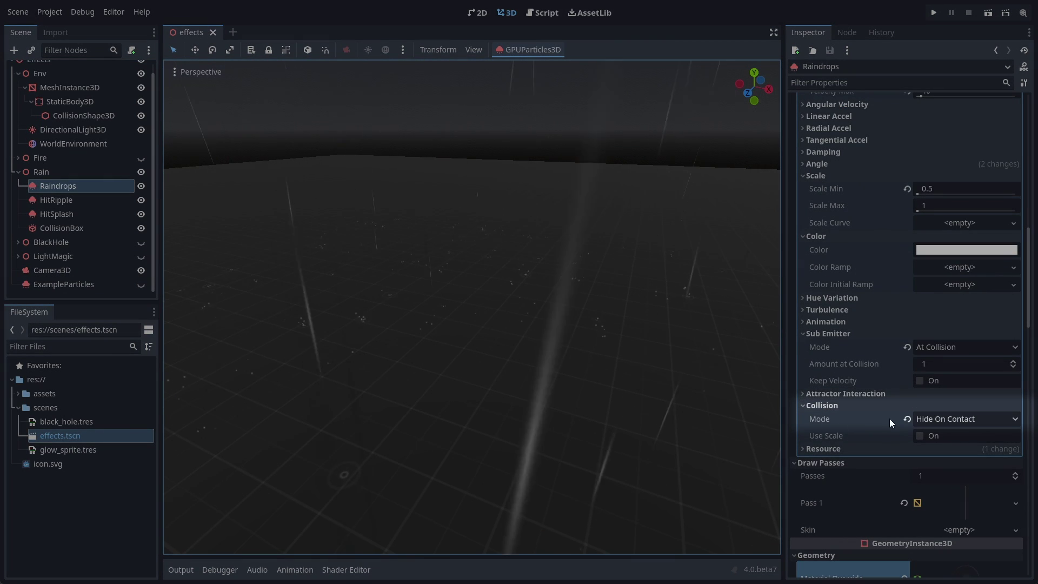
- Check the Collision and Sub Emitter modes on Raindrops' process material, keeping Hide On Contact and At Collision
{"action": "left_click", "coordinate": [975, 419]}
{"action": "left_click", "coordinate": [956, 465]}
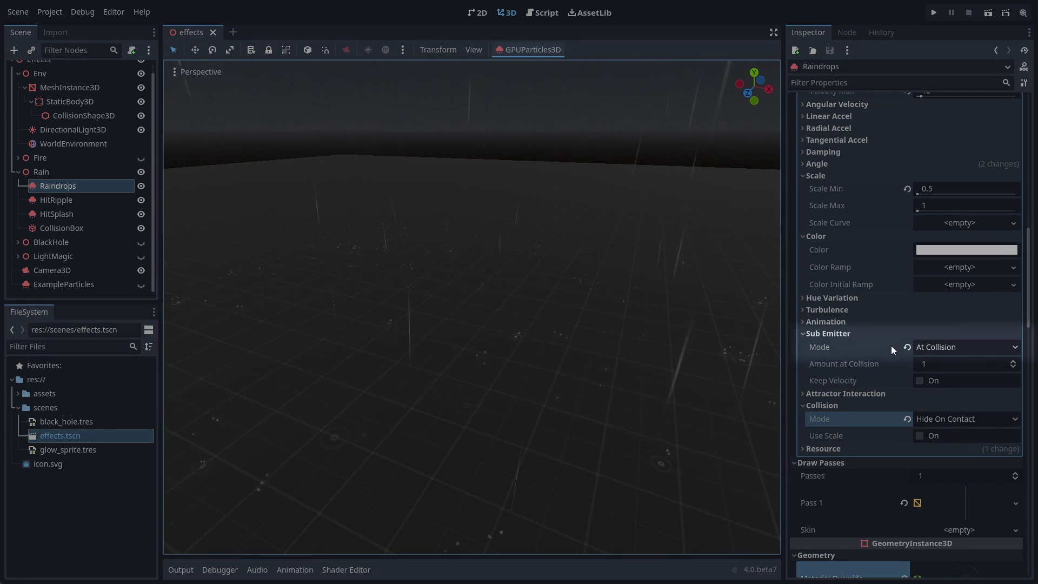
{"action": "left_click", "coordinate": [940, 346]}
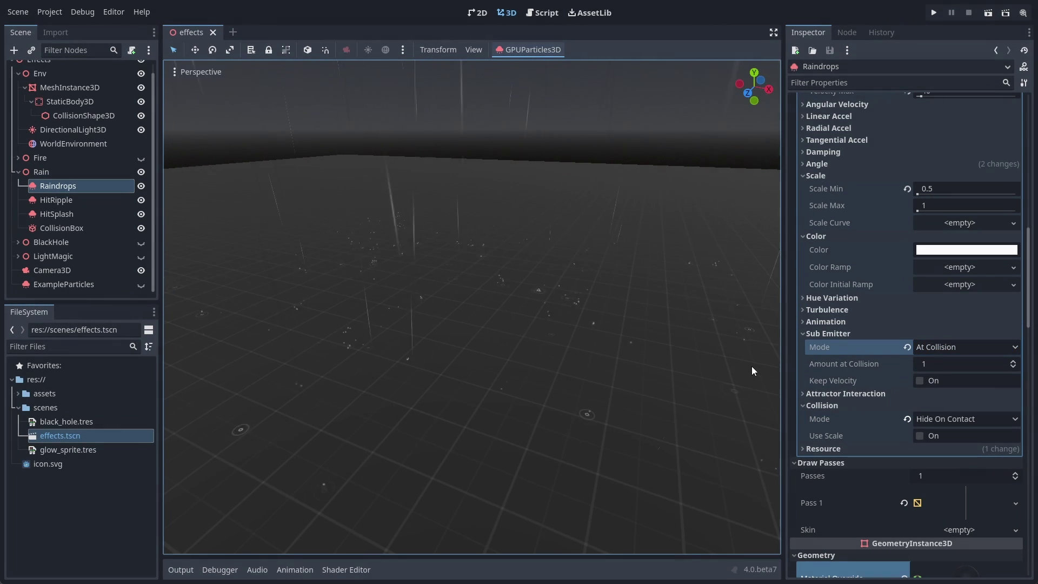
{"action": "scroll", "coordinate": [884, 339], "scroll_direction": "up", "scroll_amount": 15}
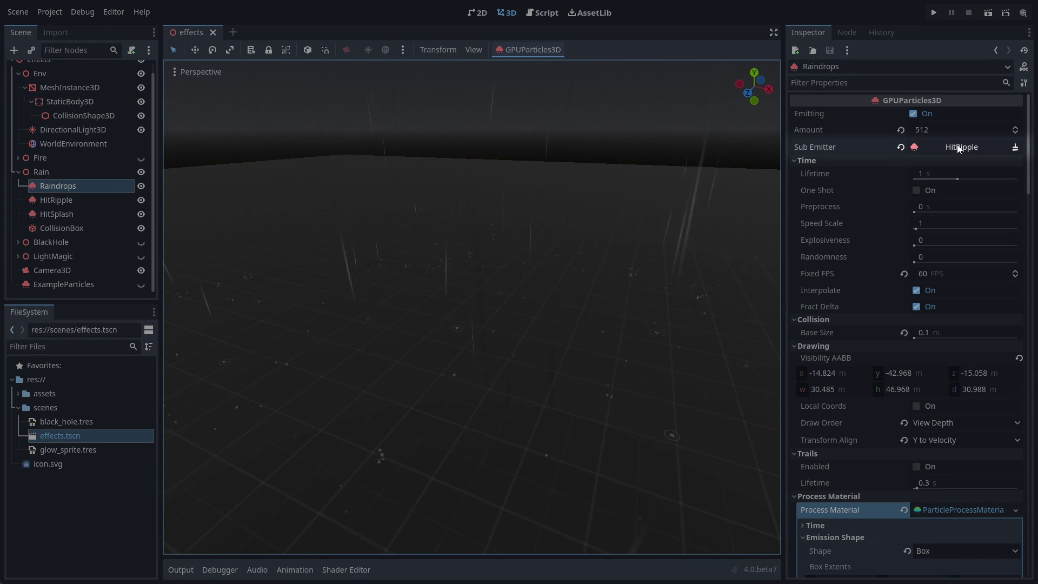
- Inspect HitRipple's process material and sub emitter assignment, and switch HitSplash's visibility off and on again
{"action": "left_click", "coordinate": [959, 151]}
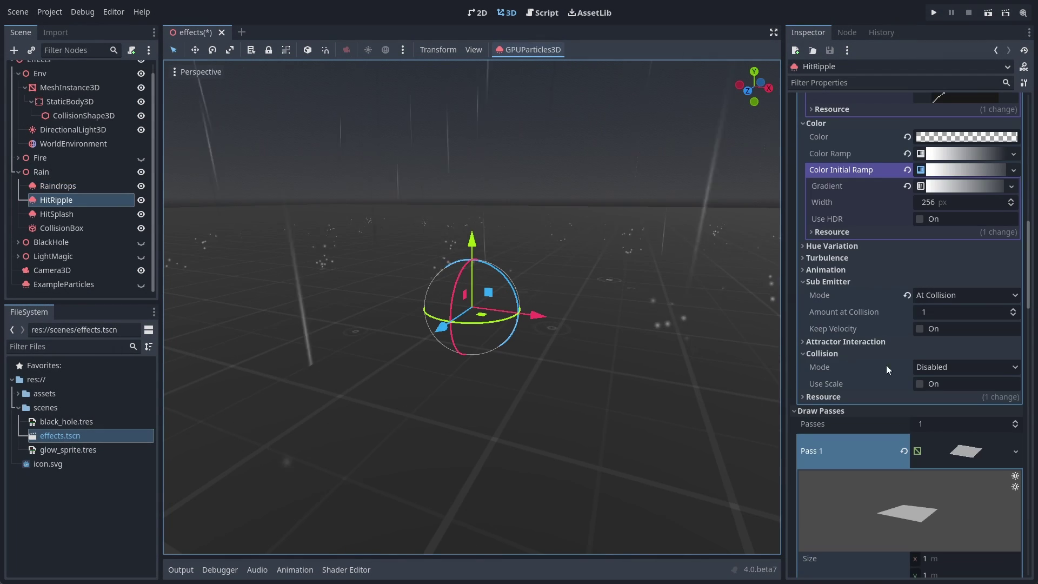
{"action": "scroll", "coordinate": [903, 307], "scroll_direction": "up", "scroll_amount": 10}
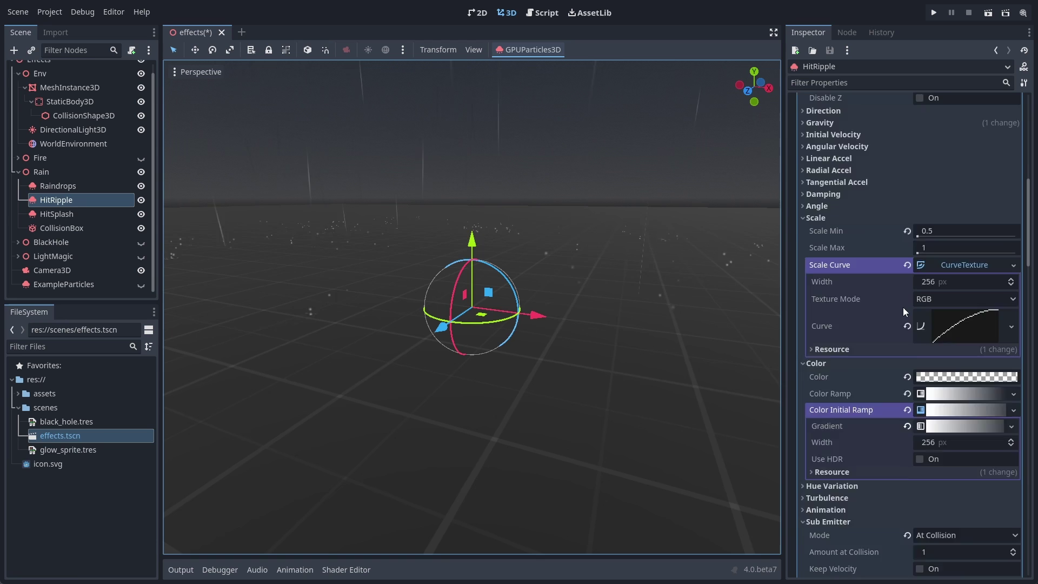
{"action": "scroll", "coordinate": [902, 270], "scroll_direction": "up", "scroll_amount": 2}
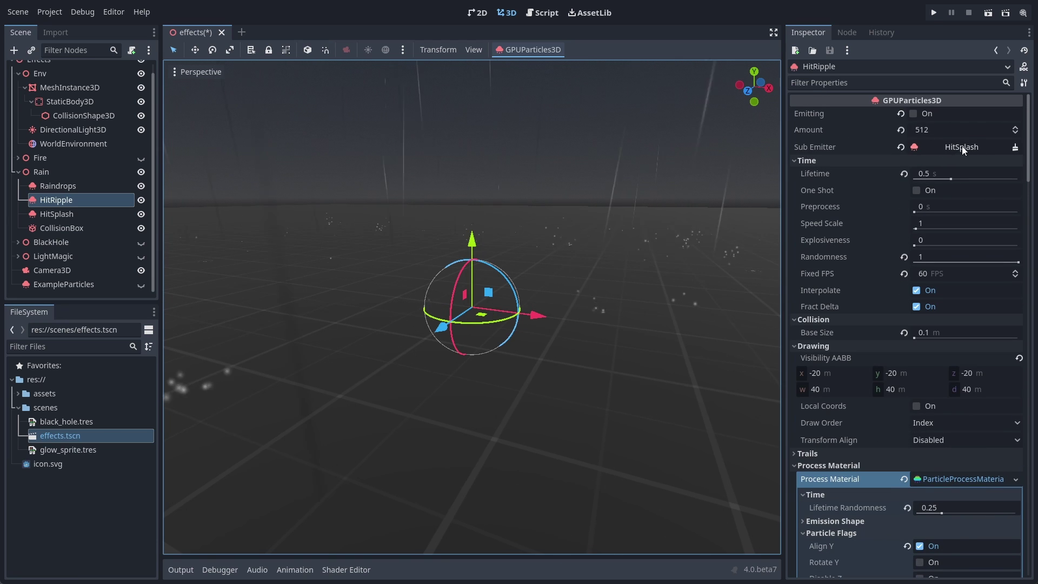
{"action": "left_click", "coordinate": [134, 215]}
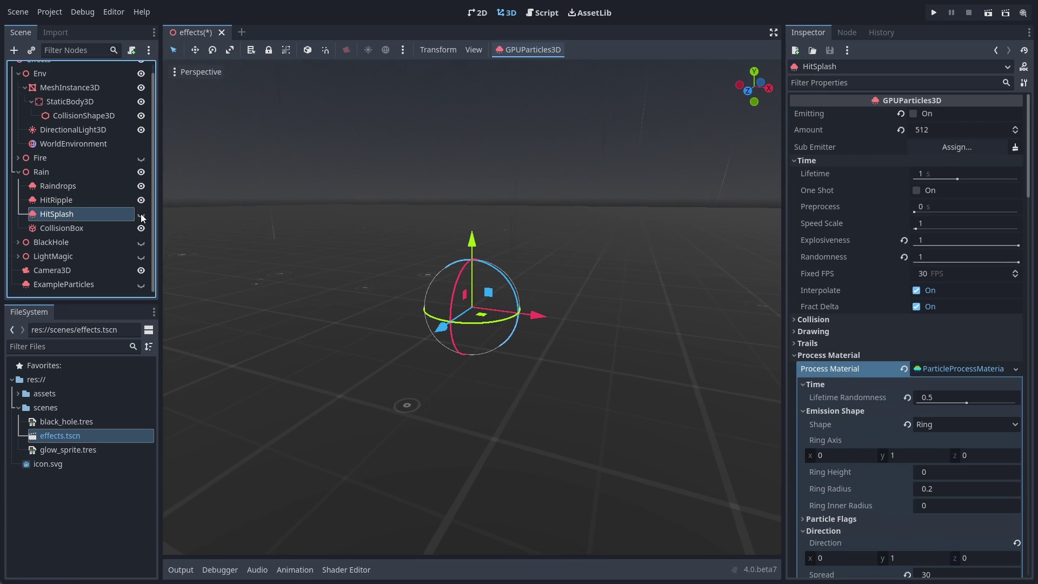
{"action": "left_click", "coordinate": [141, 215]}
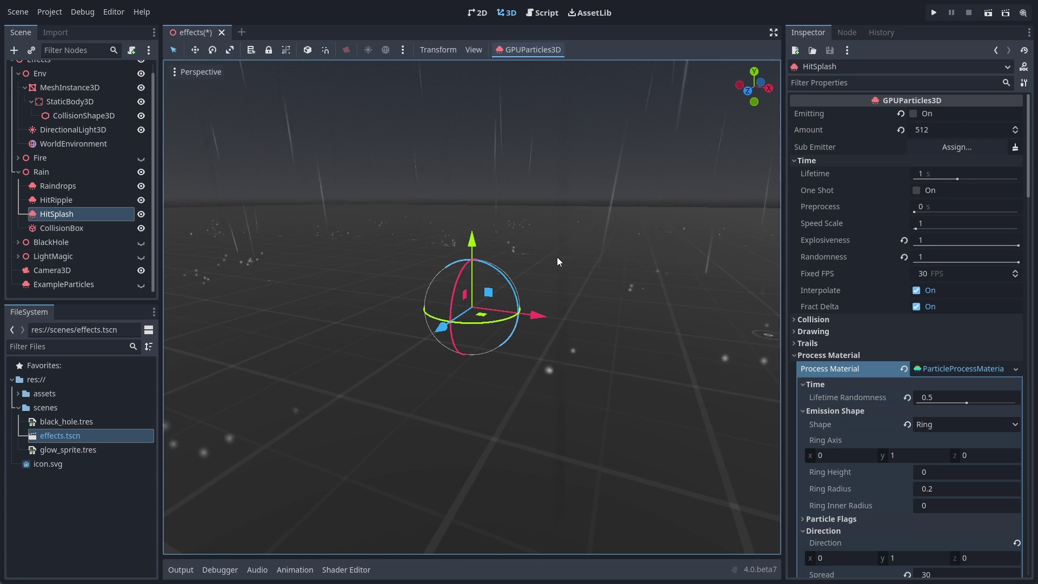
- Check HitRipple's Sub Emitter modes, keeping At Collision, and look through its scale curve, color ramps, draw pass and material override
{"action": "key", "text": "Up"}
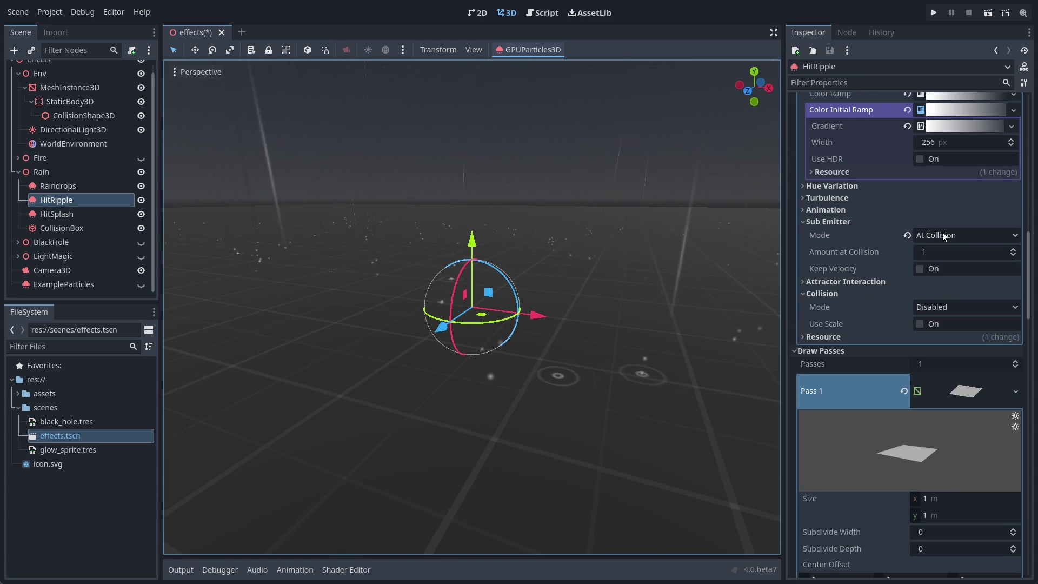
{"action": "left_click", "coordinate": [943, 235]}
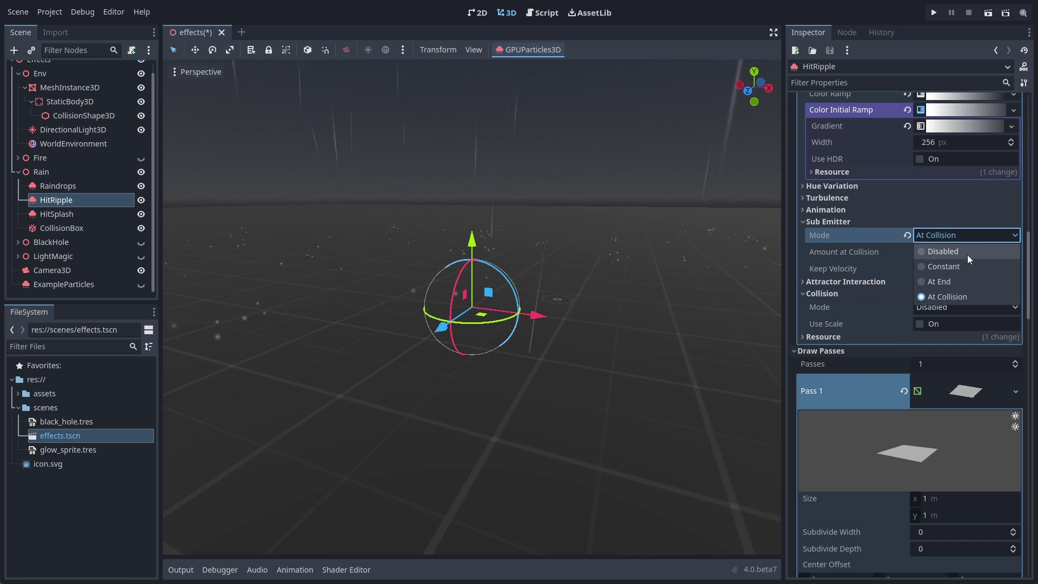
{"action": "left_click", "coordinate": [968, 292]}
{"action": "scroll", "coordinate": [919, 324], "scroll_direction": "up", "scroll_amount": 10}
{"action": "scroll", "coordinate": [909, 325], "scroll_direction": "down", "scroll_amount": 12}
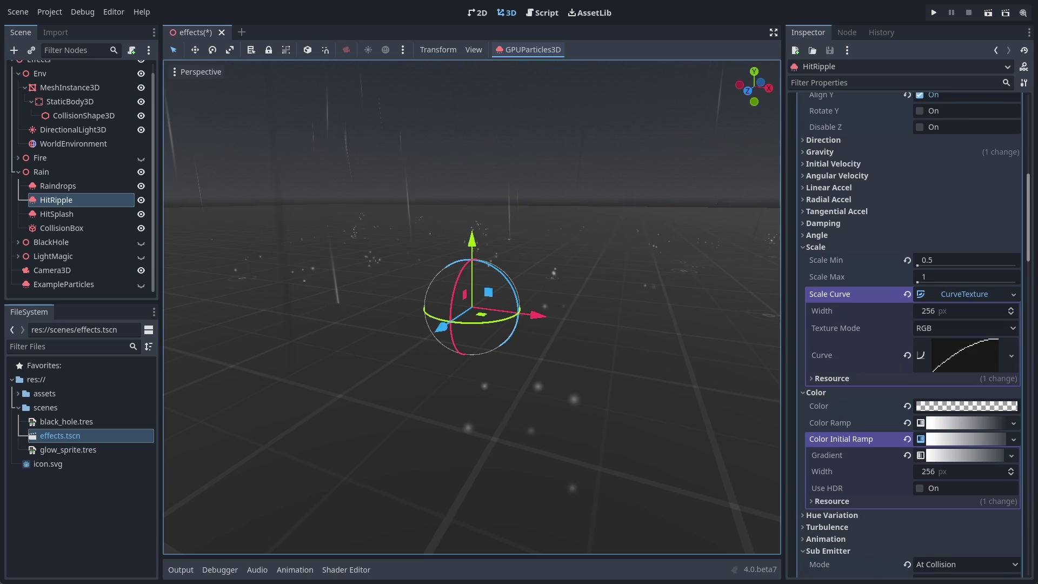
{"action": "scroll", "coordinate": [908, 325], "scroll_direction": "down", "scroll_amount": 10}
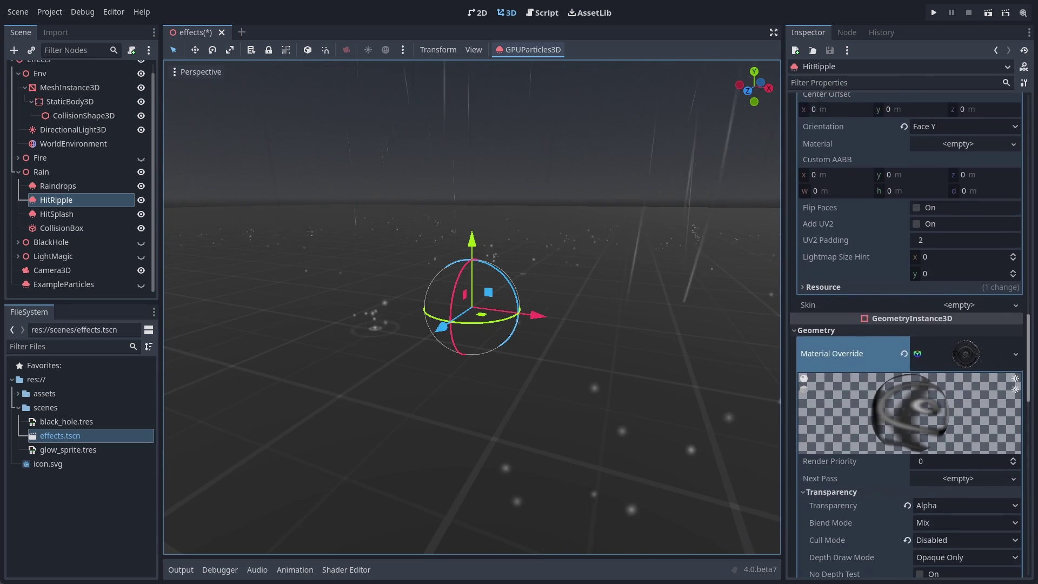
- Look through HitSplash's ring emission shape, process material, draw pass and material override settings
{"action": "key", "text": "Down"}
{"action": "scroll", "coordinate": [1032, 123], "scroll_direction": "down", "scroll_amount": 12}
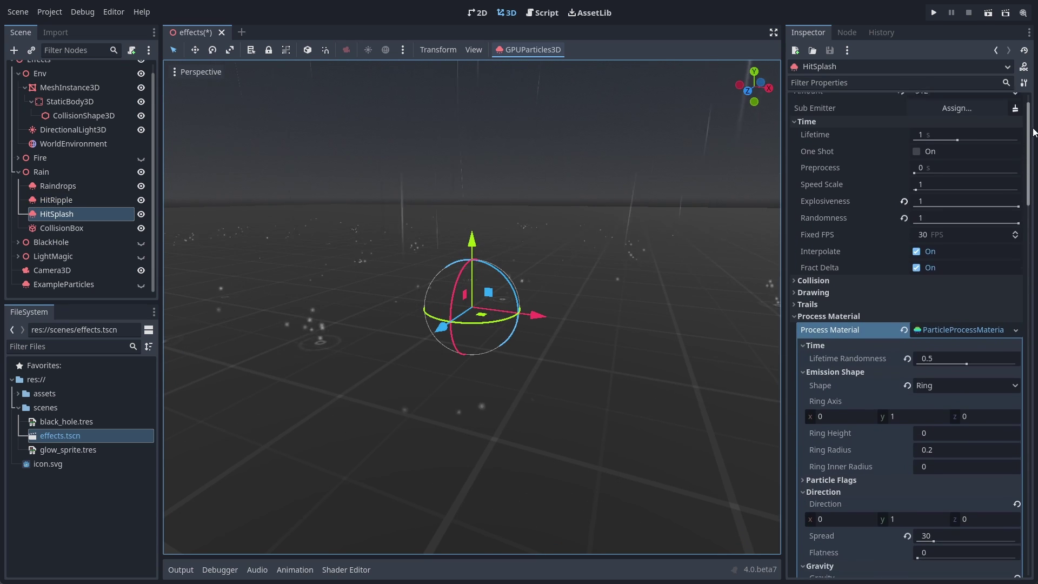
{"action": "scroll", "coordinate": [908, 324], "scroll_direction": "down", "scroll_amount": 12}
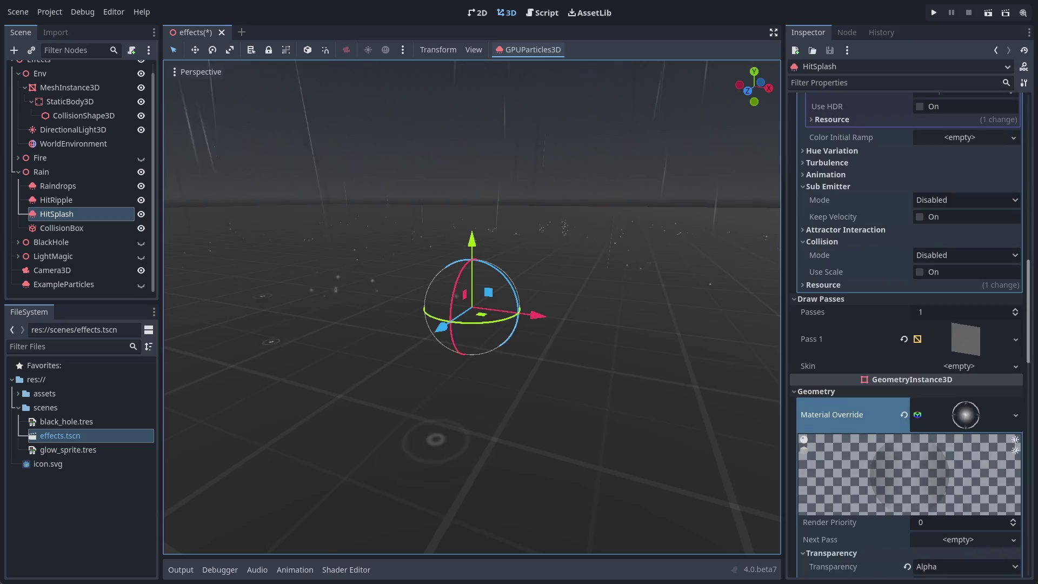
{"action": "scroll", "coordinate": [908, 324], "scroll_direction": "down", "scroll_amount": 8}
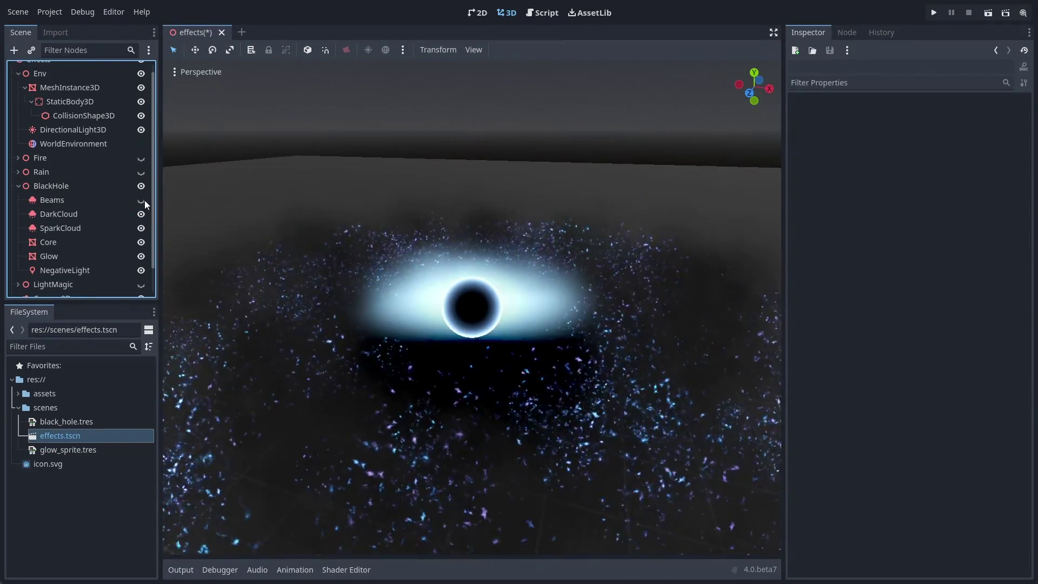
- Show BlackHole's Beams, and switch the visibility of DarkCloud, SparkCloud and Core off and on again in turn
{"action": "left_click", "coordinate": [142, 200]}
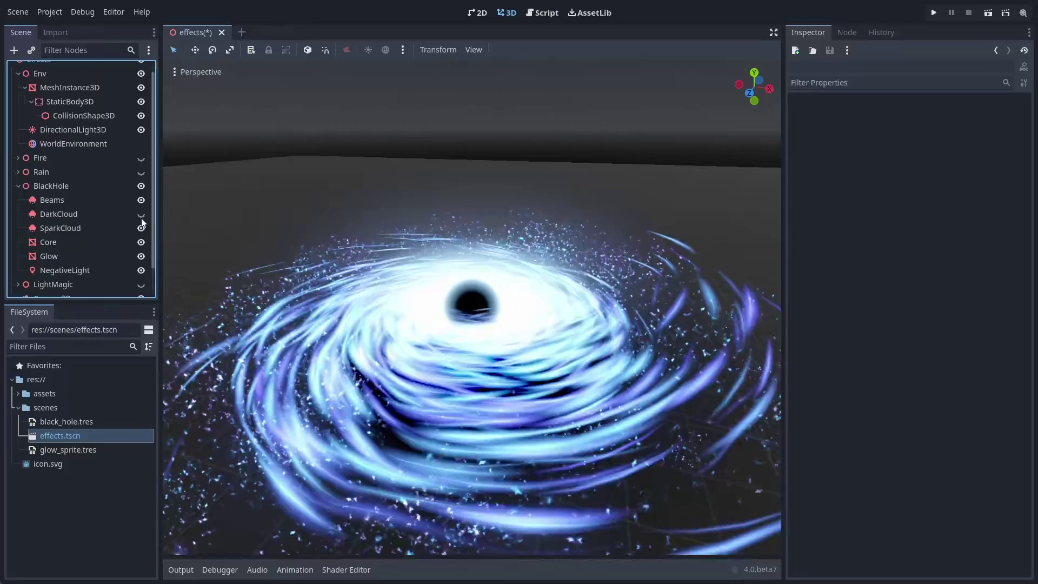
{"action": "left_click", "coordinate": [141, 228]}
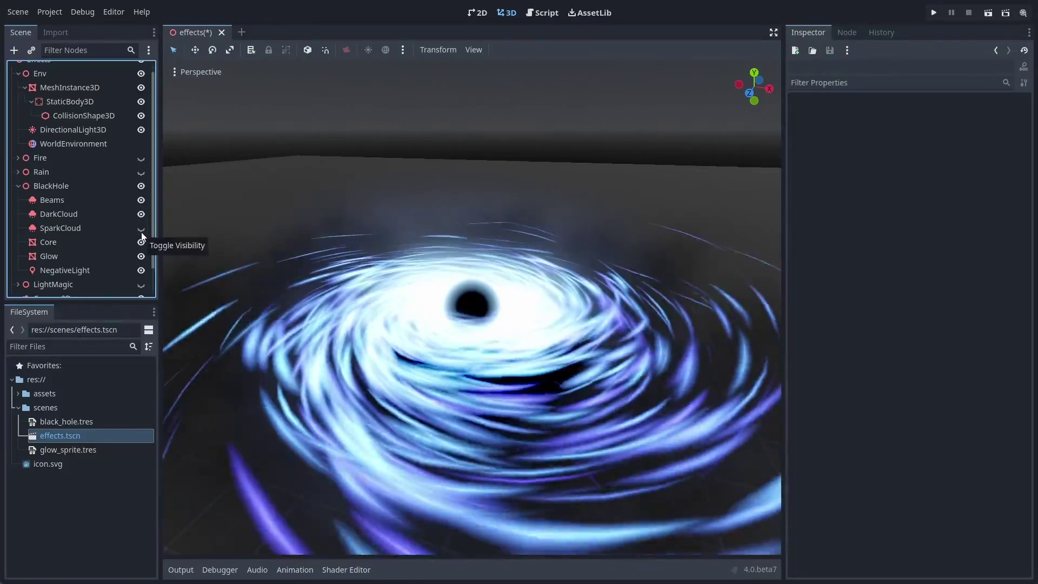
{"action": "left_click", "coordinate": [141, 232]}
{"action": "left_click", "coordinate": [141, 244]}
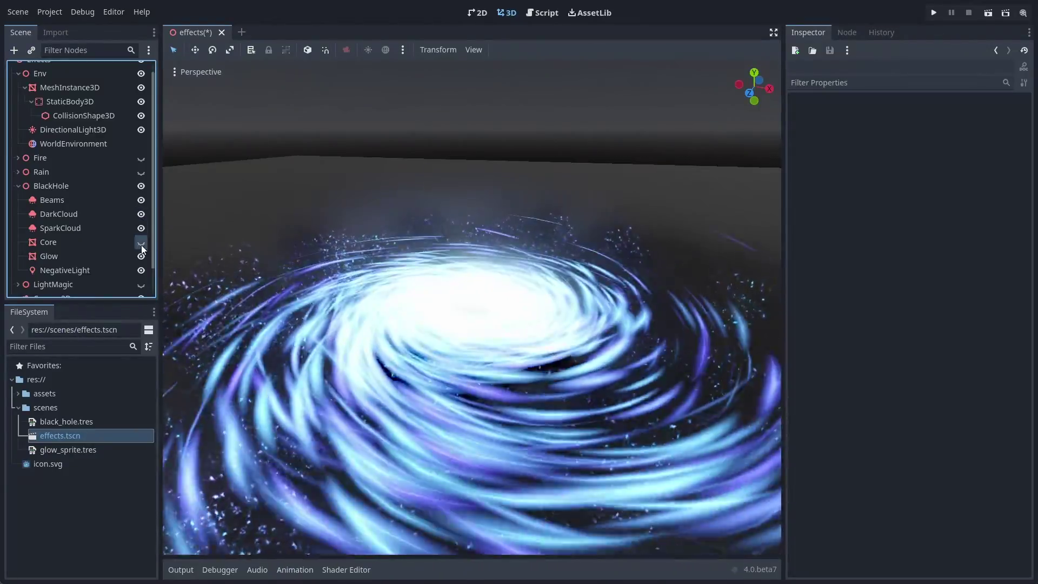
{"action": "left_click", "coordinate": [141, 244]}
- Inspect Beams' Cross-shaped draw pass mesh and its material override down to the Transform settings
{"action": "left_click", "coordinate": [52, 200]}
{"action": "left_click", "coordinate": [962, 194]}
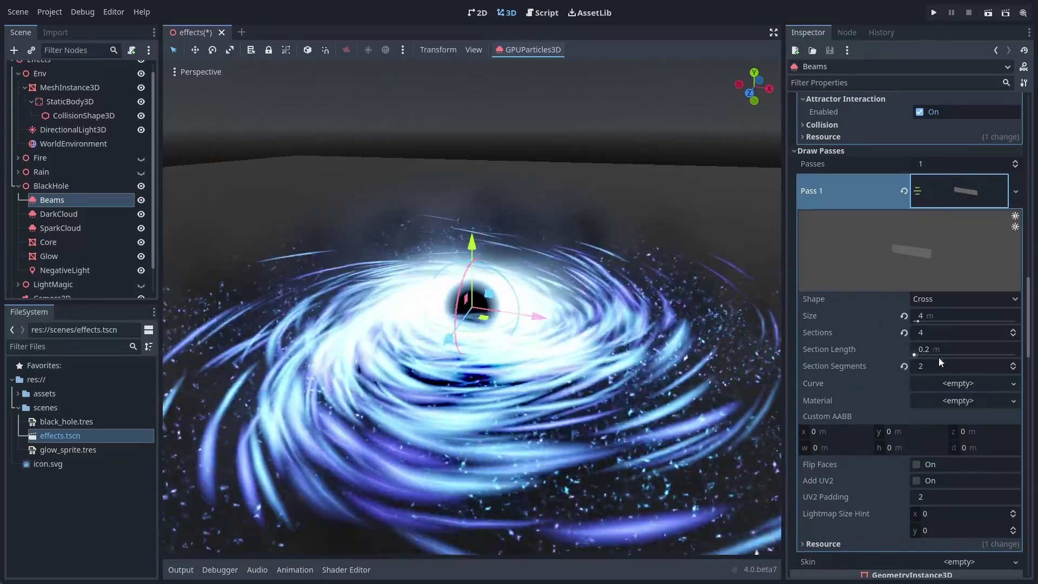
{"action": "scroll", "coordinate": [869, 170], "scroll_direction": "down", "scroll_amount": 10}
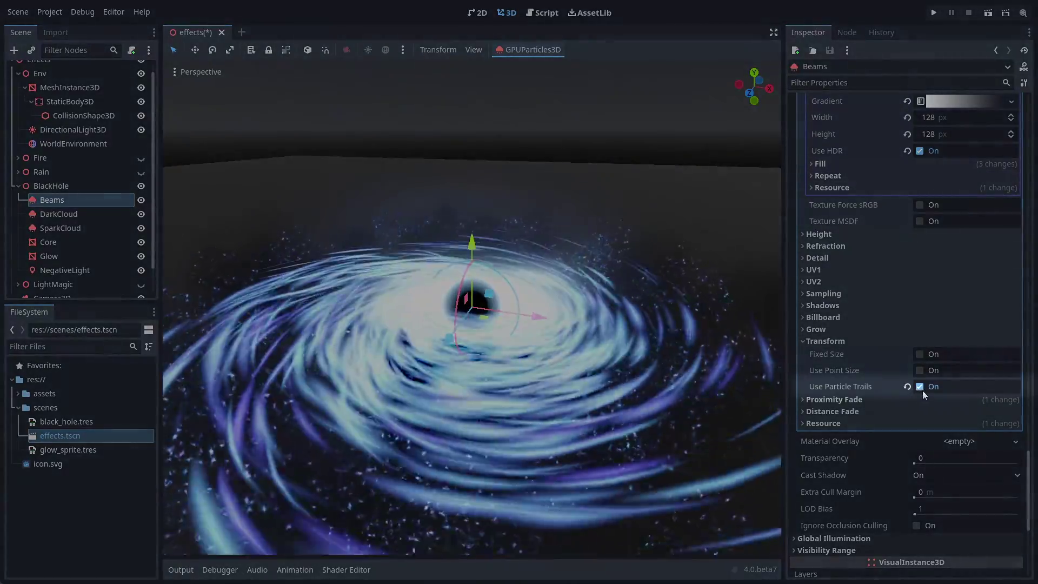
- Switch Use Particle Trails off and on again in Beams' material override, and check the emitter's Trails Enabled setting, keeping both on
{"action": "left_click", "coordinate": [920, 387]}
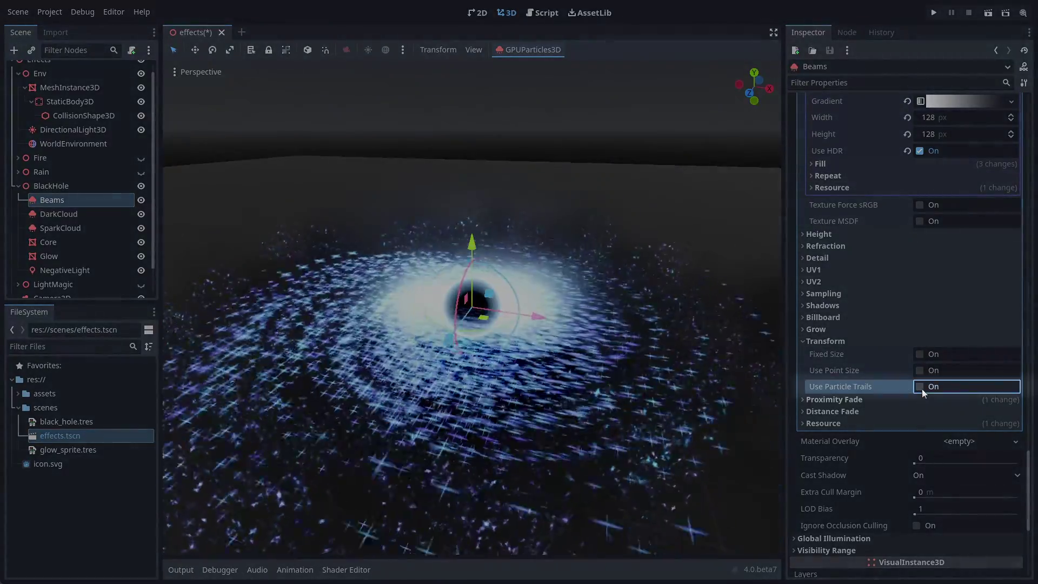
{"action": "left_click", "coordinate": [920, 387]}
{"action": "left_click", "coordinate": [921, 387]}
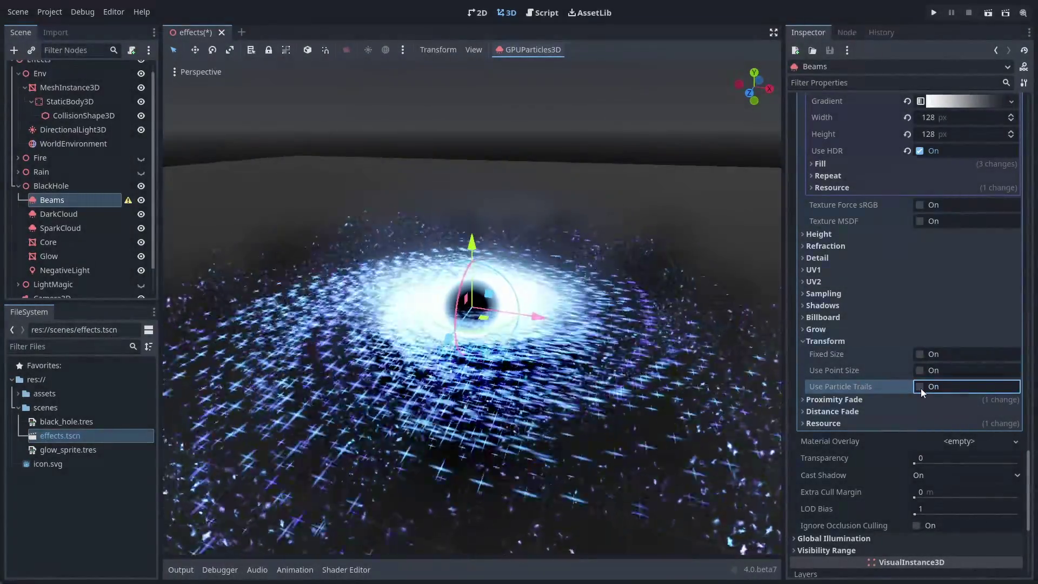
{"action": "left_click", "coordinate": [920, 387]}
{"action": "scroll", "coordinate": [920, 388], "scroll_direction": "up", "scroll_amount": 10}
{"action": "left_click", "coordinate": [919, 297]}
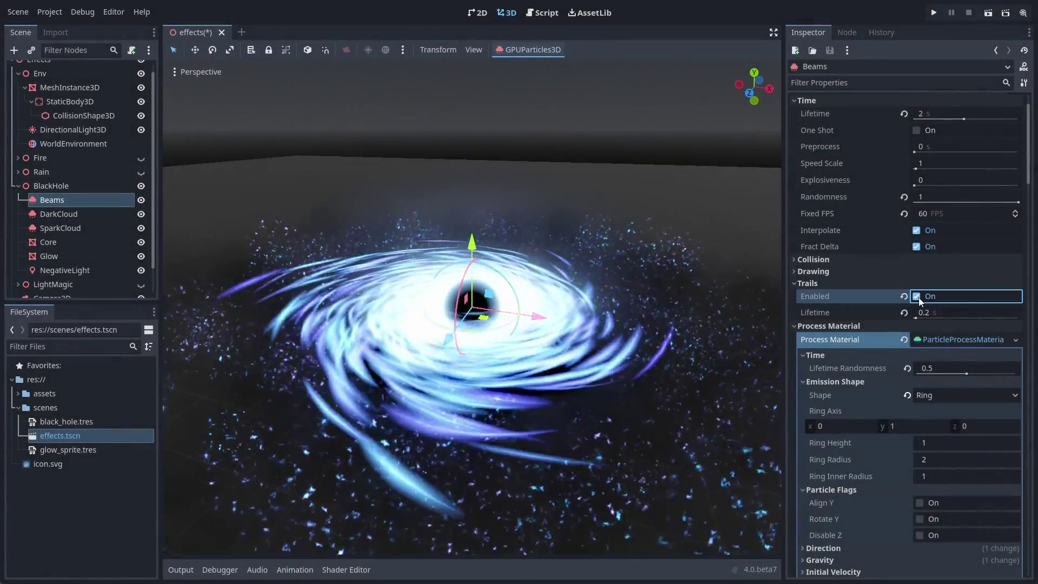
- Try higher Tangential Accel Min and Max values and a Radial Accel Min of -100 on Beams' process material
{"action": "scroll", "coordinate": [868, 328], "scroll_direction": "down", "scroll_amount": 8}
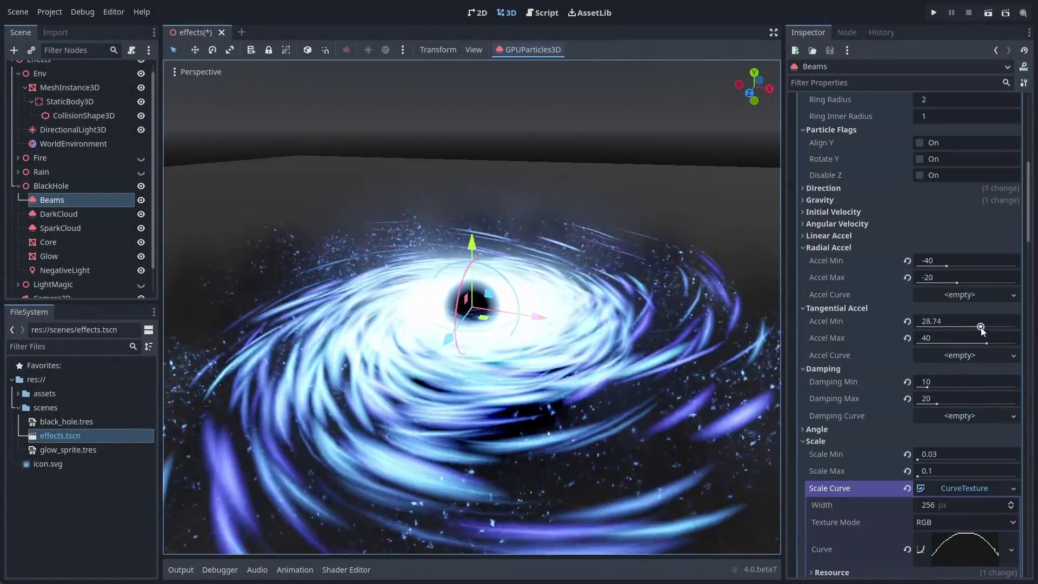
{"action": "left_click_drag", "start_coordinate": [990, 329], "coordinate": [992, 331]}
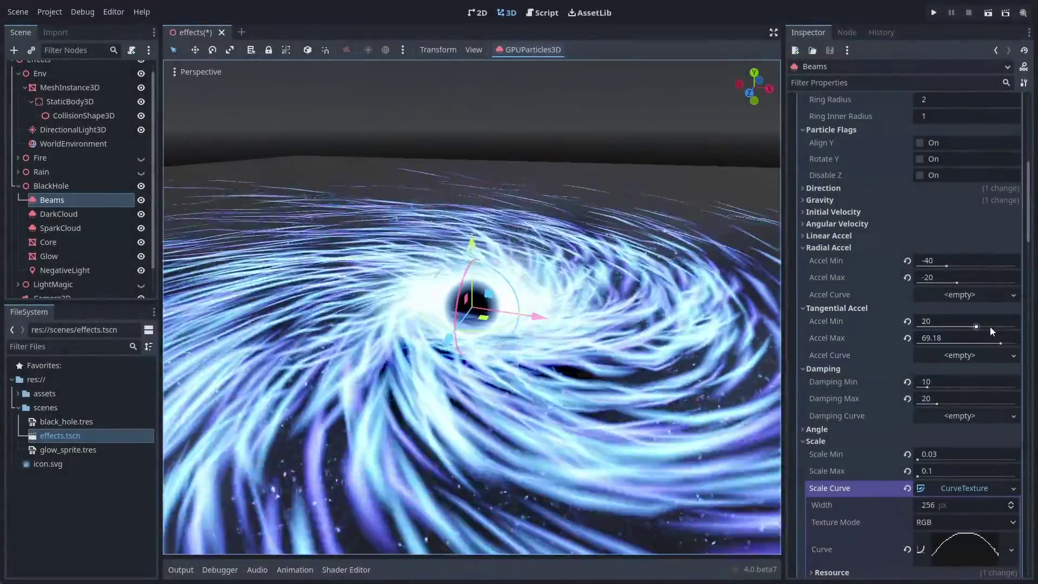
{"action": "left_click_drag", "start_coordinate": [947, 267], "coordinate": [941, 265]}
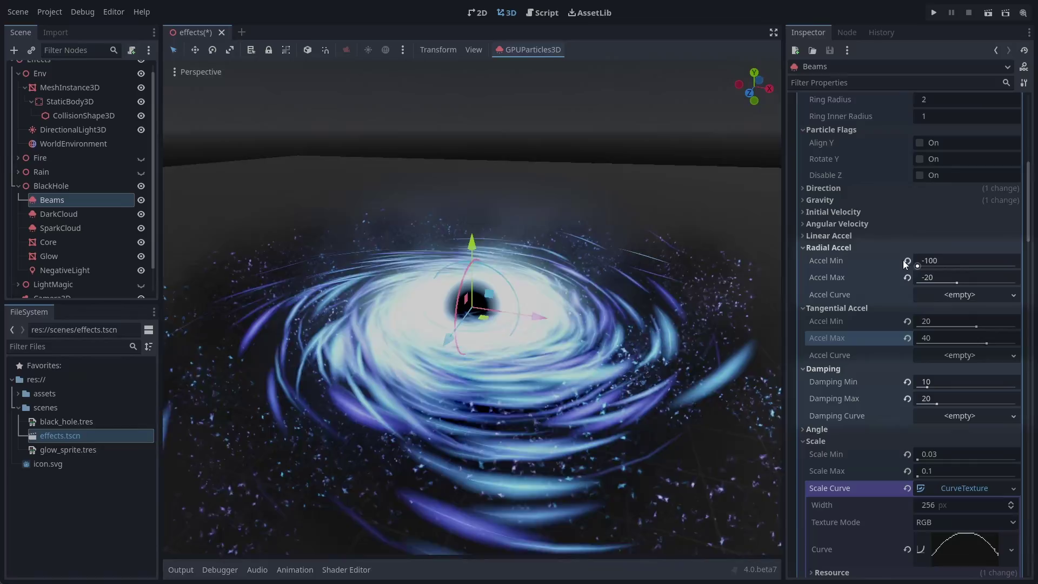
{"action": "left_click_drag", "start_coordinate": [917, 265], "coordinate": [933, 268]}
- Hide Beams and look through the emission shape, acceleration and remaining particle settings of DarkCloud and SparkCloud
{"action": "left_click", "coordinate": [141, 200]}
{"action": "left_click", "coordinate": [59, 213]}
{"action": "scroll", "coordinate": [1035, 286], "scroll_direction": "down", "scroll_amount": 10}
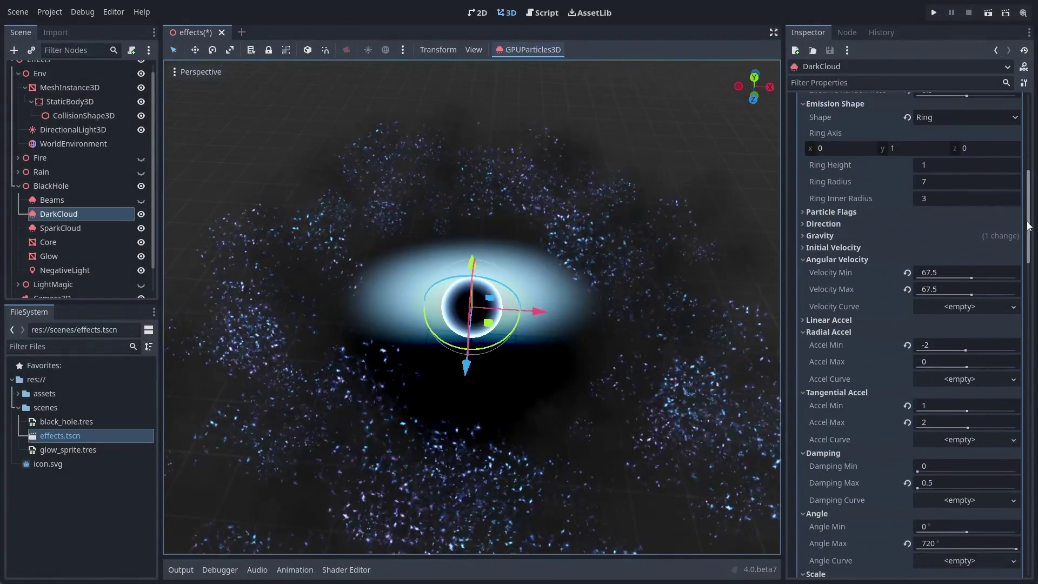
{"action": "left_click_drag", "start_coordinate": [1035, 287], "coordinate": [1028, 482]}
{"action": "left_click", "coordinate": [65, 228]}
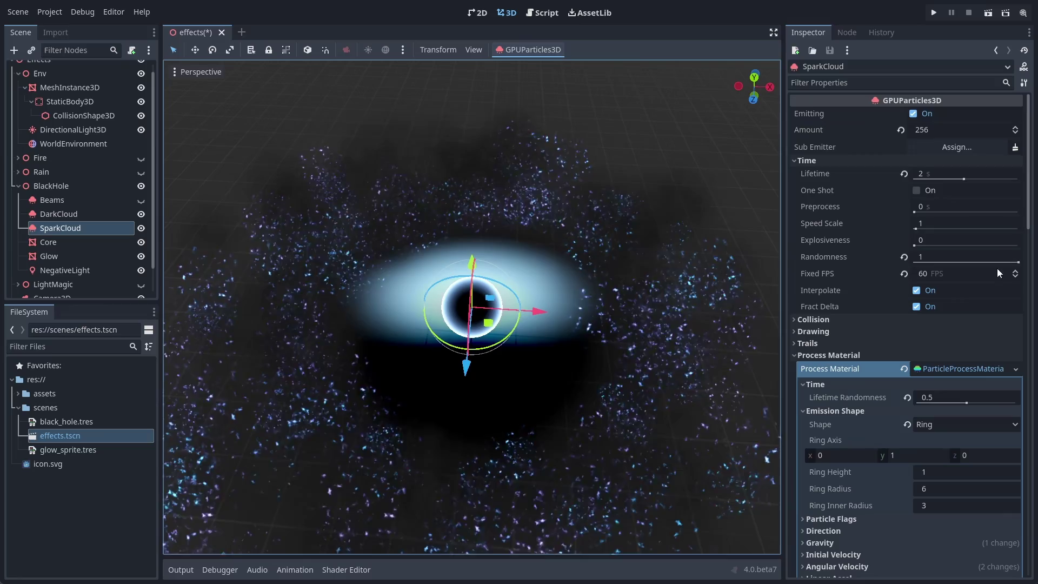
{"action": "left_click_drag", "start_coordinate": [1025, 176], "coordinate": [1017, 463]}
- Examine Core's mesh and the Fresnel, gradient parameter and Texture2D nodes in its black_hole.tres shader graph
{"action": "left_click", "coordinate": [512, 269]}
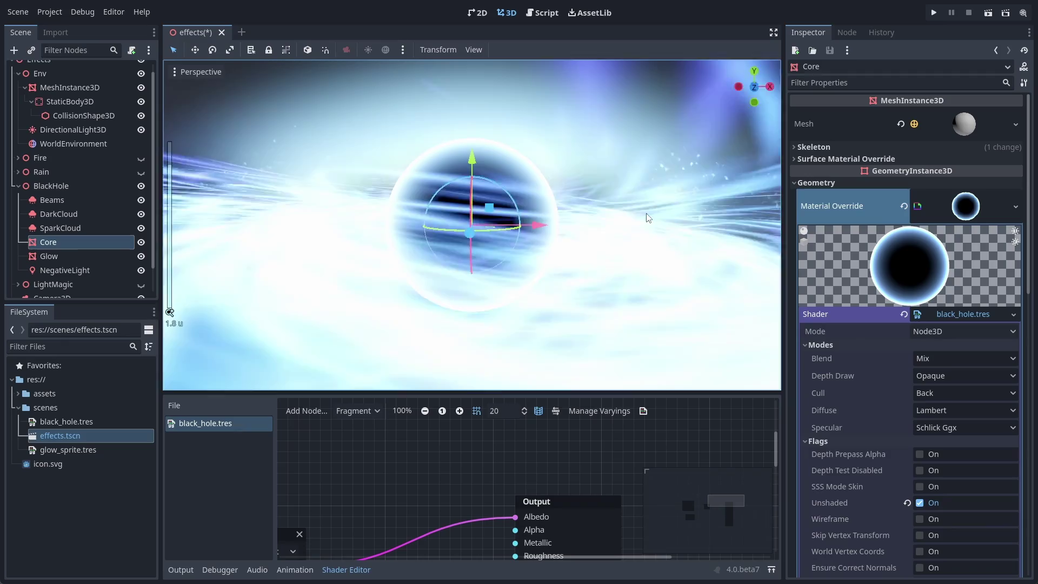
{"action": "left_click", "coordinate": [958, 125]}
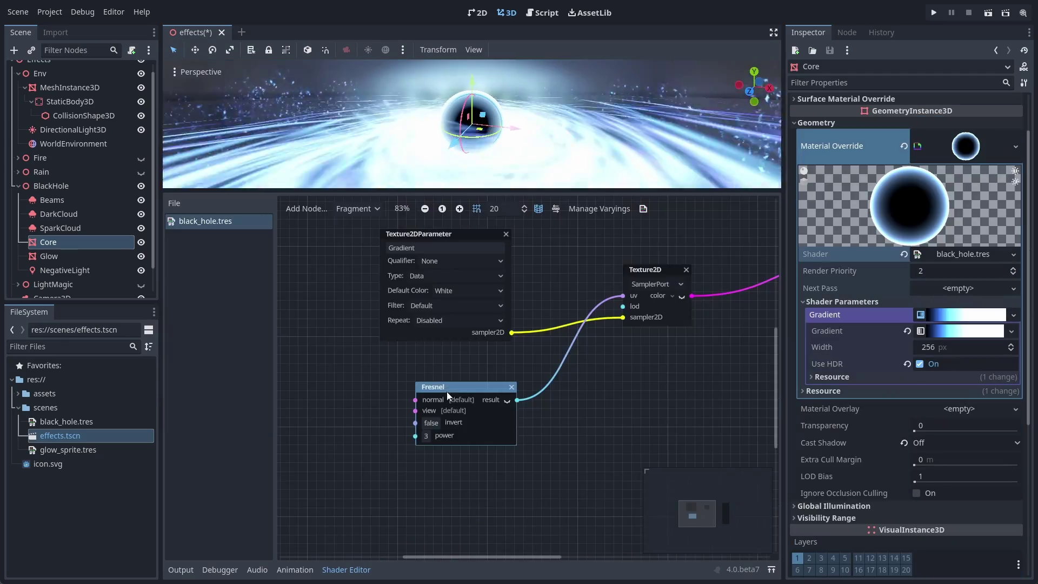
{"action": "scroll", "coordinate": [454, 425], "scroll_direction": "up", "scroll_amount": 3}
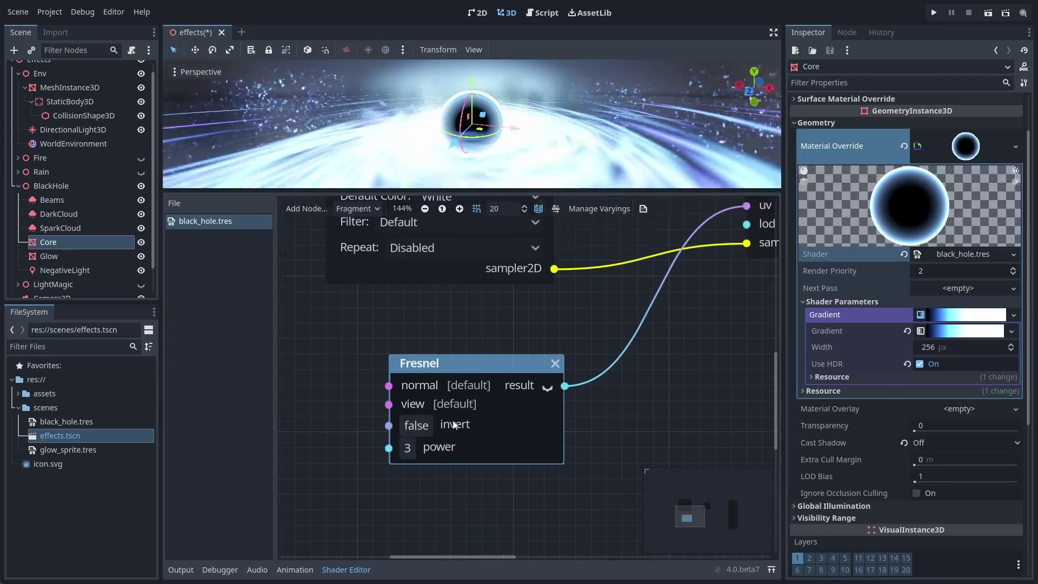
{"action": "scroll", "coordinate": [702, 349], "scroll_direction": "down", "scroll_amount": 2}
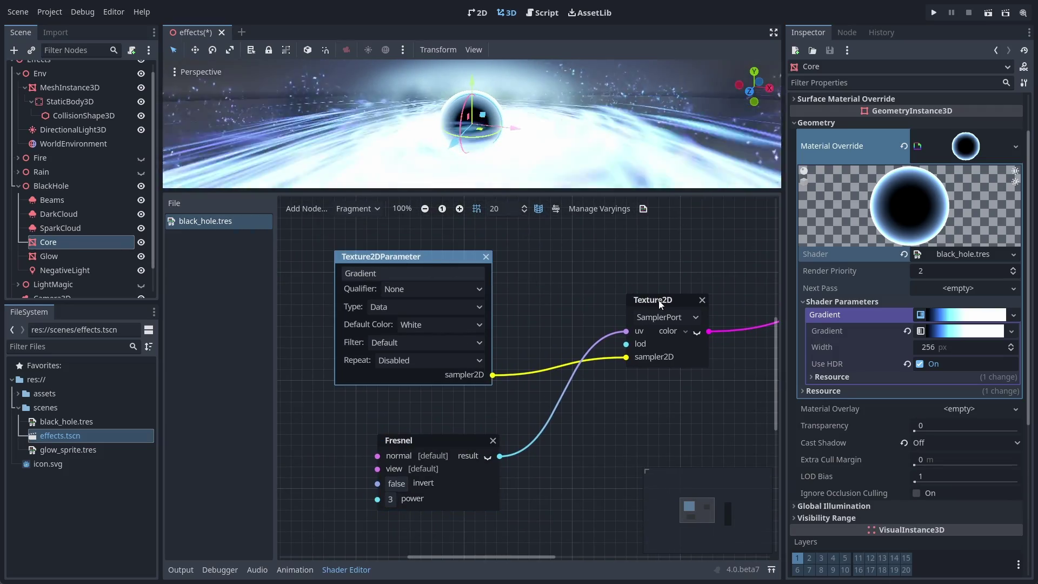
{"action": "middle_click_drag", "start_coordinate": [696, 289], "coordinate": [552, 287]}
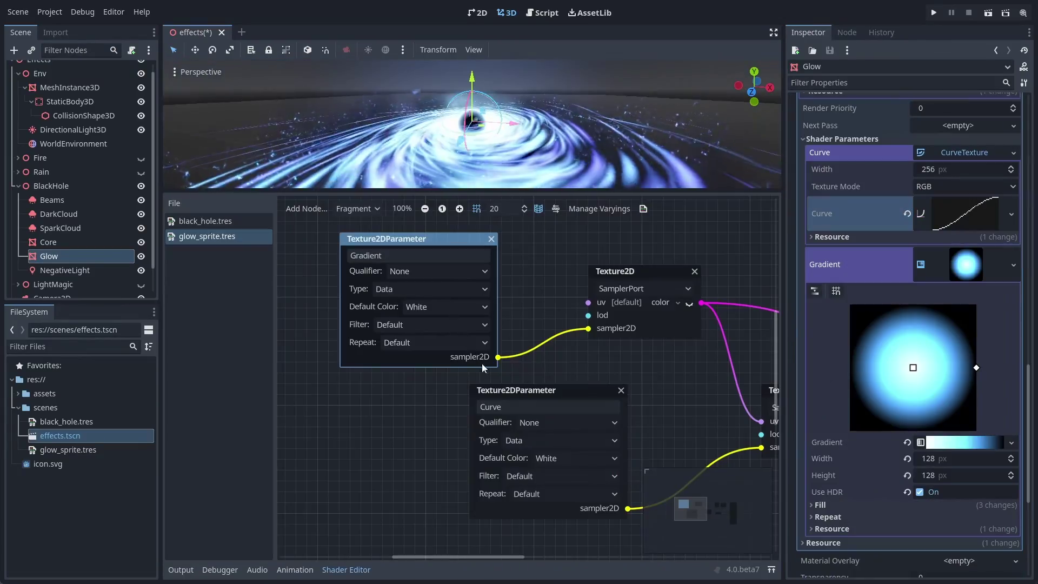
- Look through Glow's glow_sprite.tres shader graph, and switch GetBillboardMatrix's Billboard Type to Disabled and back to Enabled
{"action": "scroll", "coordinate": [527, 392], "scroll_direction": "right", "scroll_amount": 5}
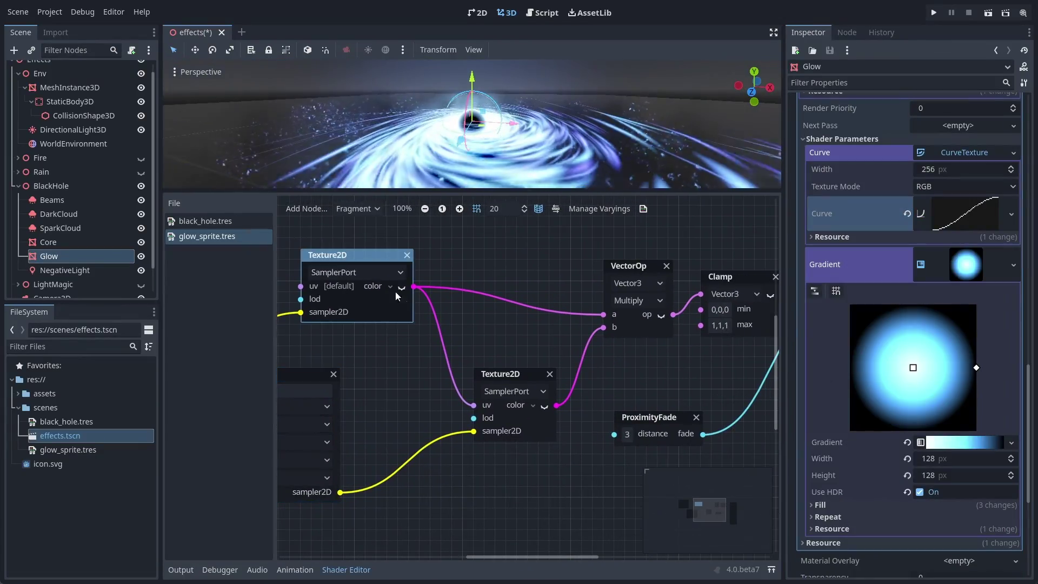
{"action": "middle_click_drag", "start_coordinate": [526, 346], "coordinate": [357, 356]}
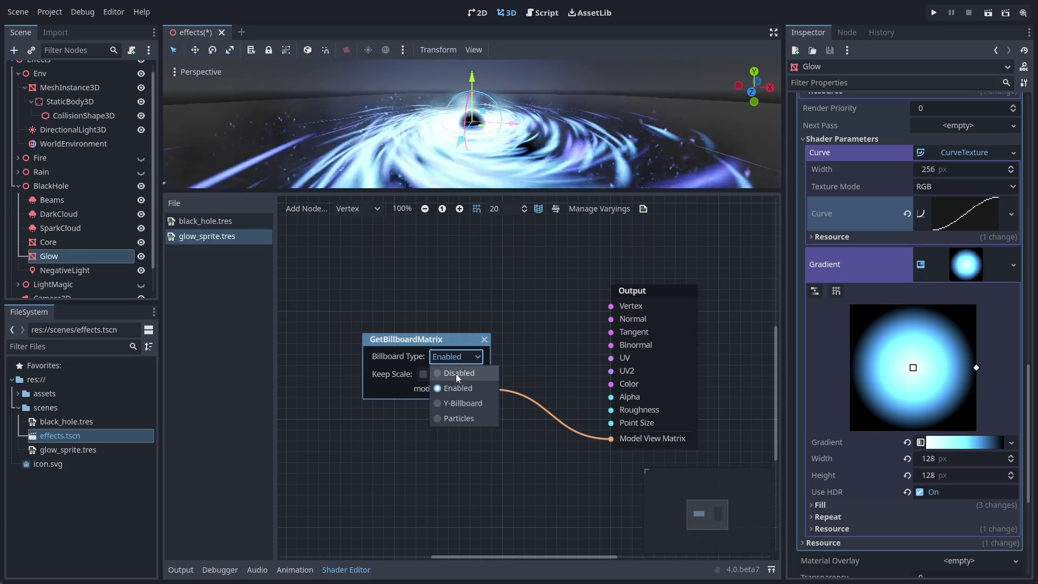
{"action": "left_click", "coordinate": [456, 373]}
{"action": "left_click", "coordinate": [458, 355]}
{"action": "left_click", "coordinate": [453, 389]}
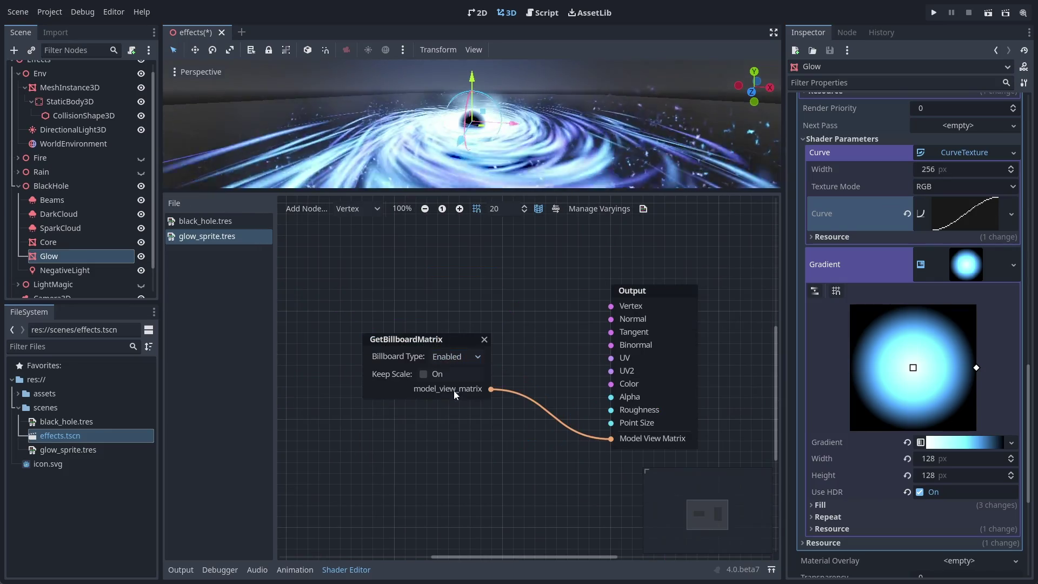
- Inspect the NegativeLight omni light and switch its Negative option off and on again
{"action": "left_click", "coordinate": [134, 271]}
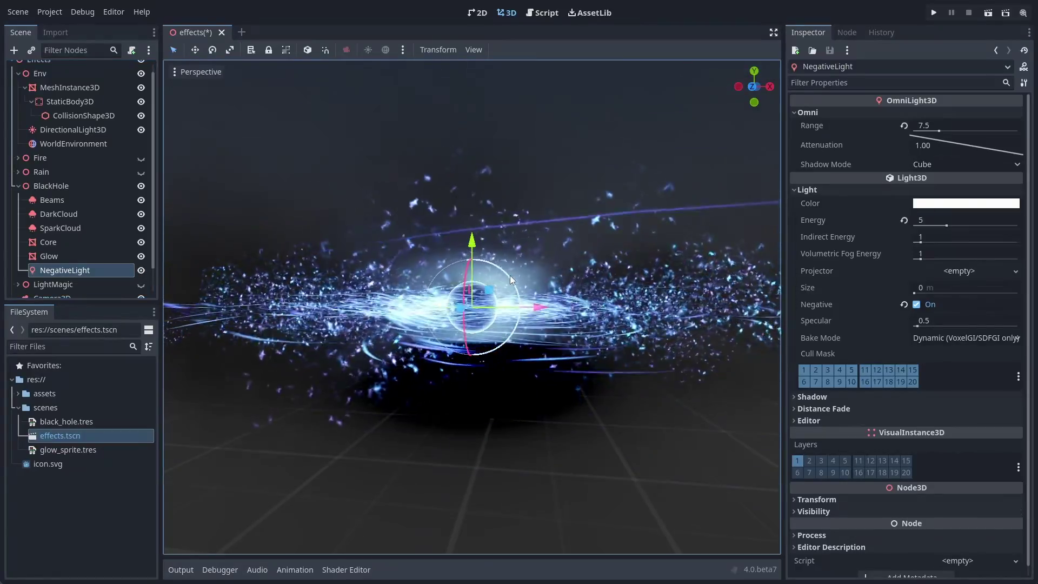
{"action": "left_click", "coordinate": [915, 304]}
{"action": "left_click", "coordinate": [915, 304]}
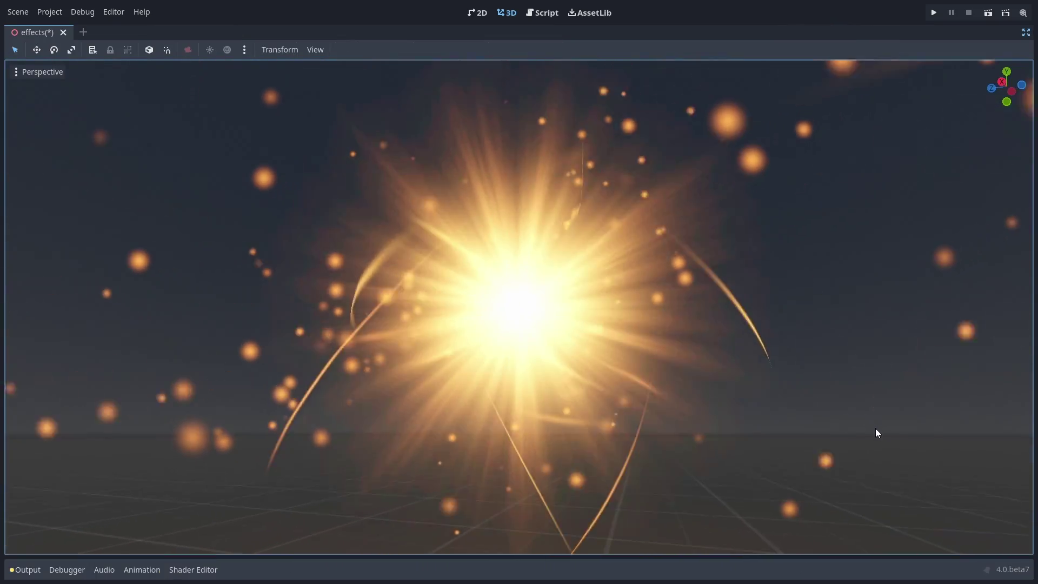
{"action": "middle_click_drag", "start_coordinate": [875, 430], "coordinate": [620, 447]}
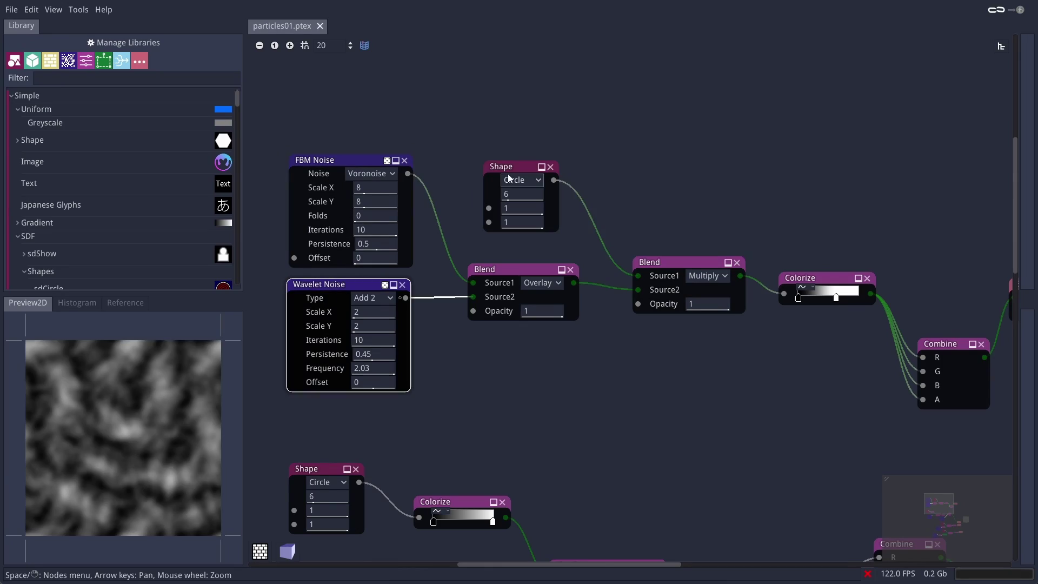
- Switch to Material Maker and preview the nodes that build the fire and smoke textures in particles01.ptex
{"action": "middle_click_drag", "start_coordinate": [951, 346], "coordinate": [666, 303]}
{"action": "left_click", "coordinate": [666, 304]}
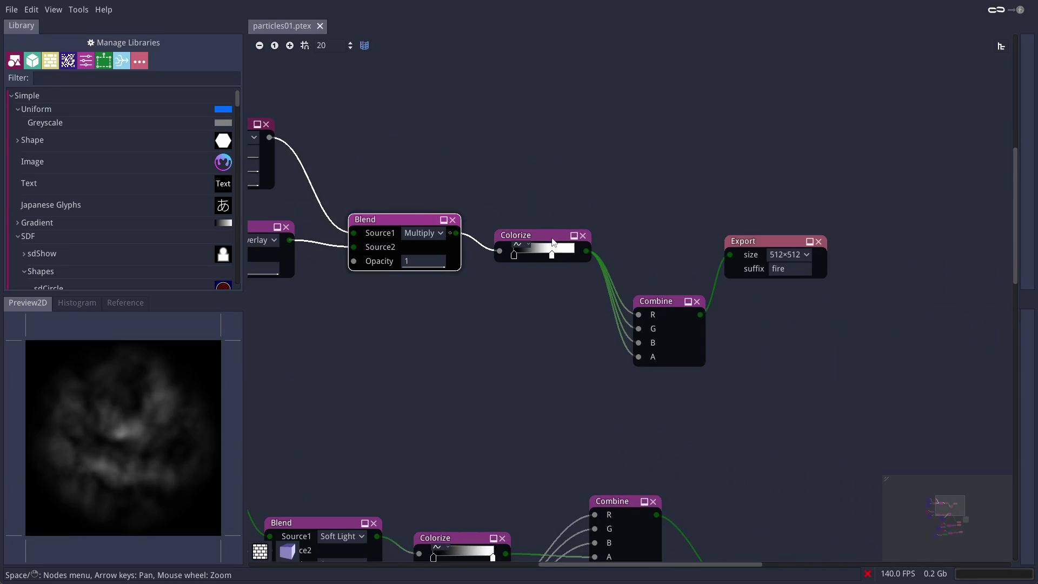
{"action": "middle_click_drag", "start_coordinate": [514, 382], "coordinate": [442, 188]}
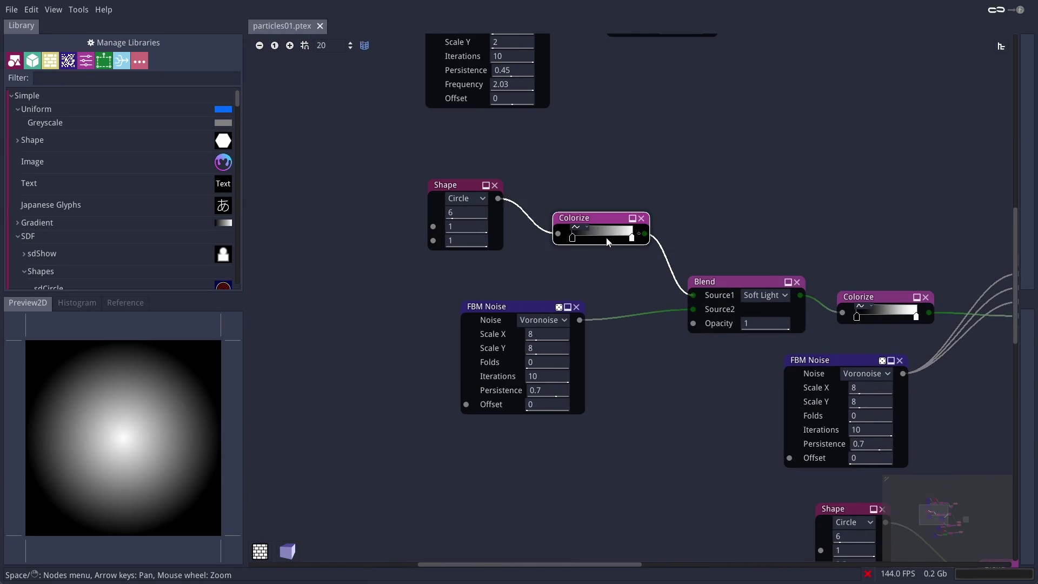
{"action": "middle_click_drag", "start_coordinate": [901, 283], "coordinate": [487, 234]}
{"action": "left_click", "coordinate": [627, 216]}
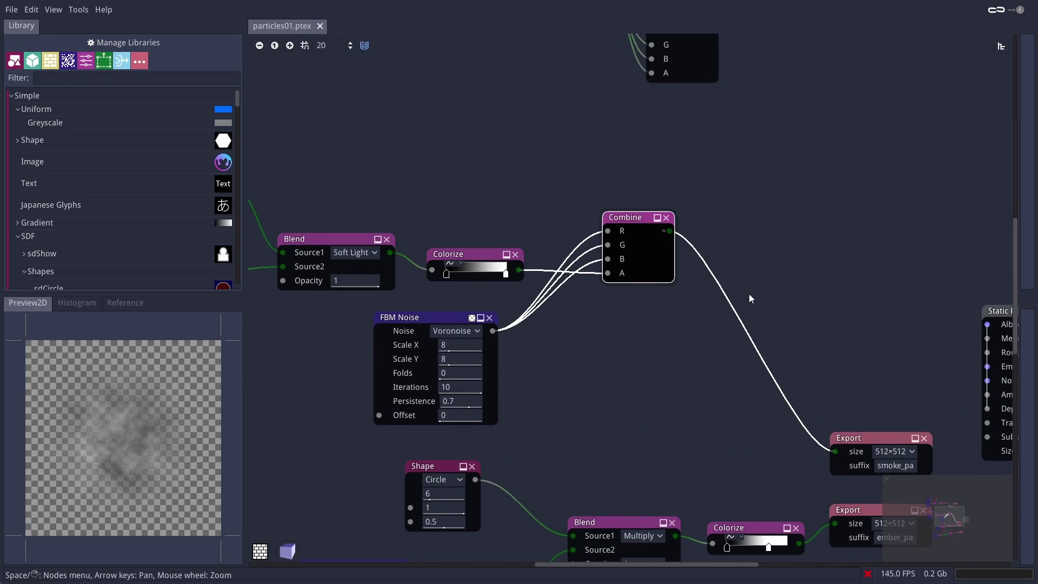
{"action": "middle_click_drag", "start_coordinate": [439, 319], "coordinate": [385, 246]}
{"action": "left_click", "coordinate": [385, 246]}
- Preview the Shape node of the ember texture graph and the noise and CircleMap nodes of the radial ray texture
{"action": "middle_click_drag", "start_coordinate": [510, 304], "coordinate": [649, 132]}
{"action": "left_click", "coordinate": [521, 222]}
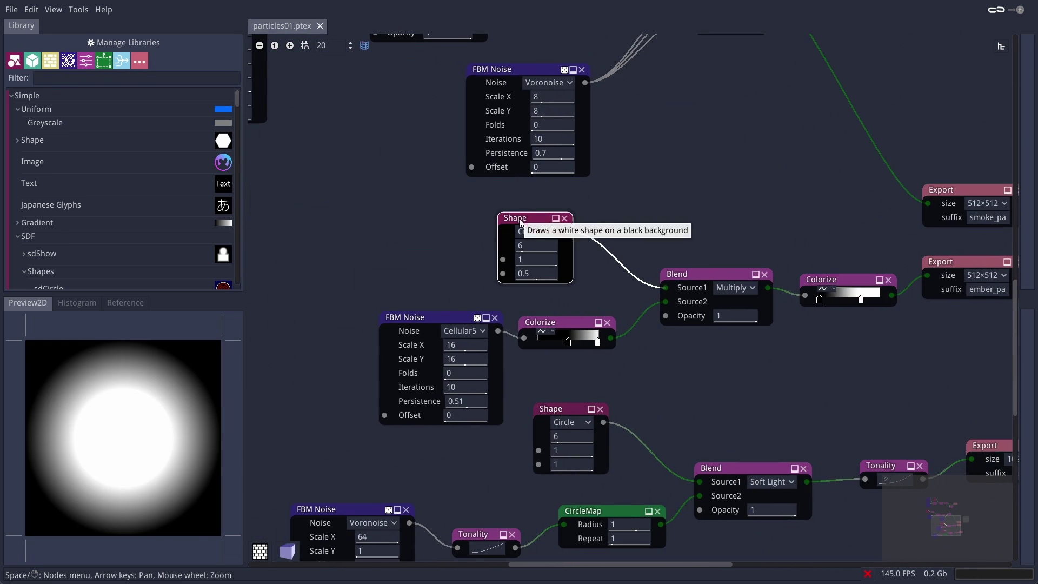
{"action": "mouse_move", "coordinate": [825, 277]}
{"action": "middle_mouse_down"}
{"action": "mouse_move", "coordinate": [497, 245]}
{"action": "mouse_move", "coordinate": [832, 128]}
{"action": "middle_mouse_up"}
{"action": "middle_click_drag", "start_coordinate": [346, 361], "coordinate": [352, 372]}
{"action": "left_click", "coordinate": [352, 372]}
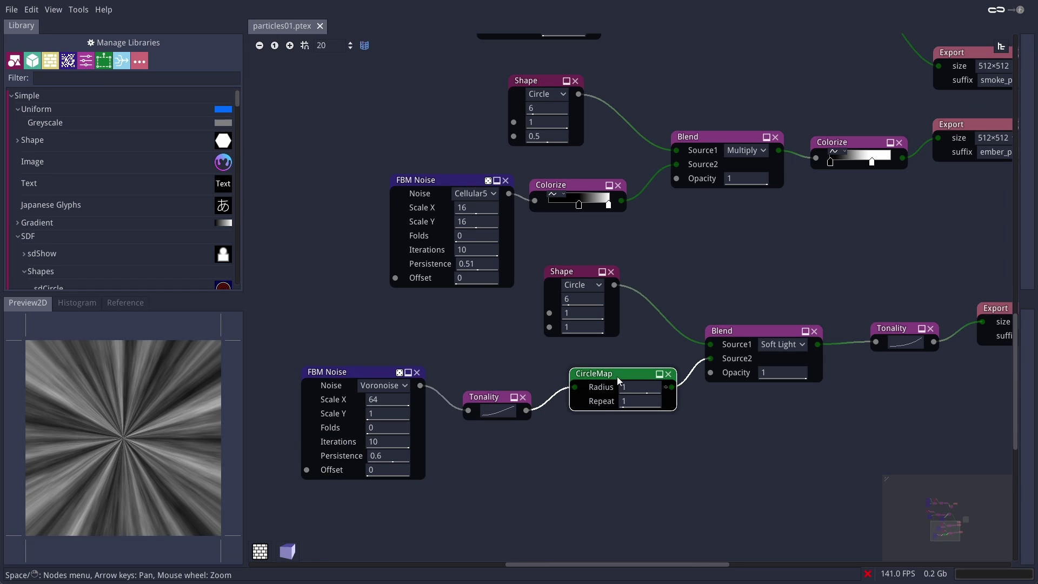